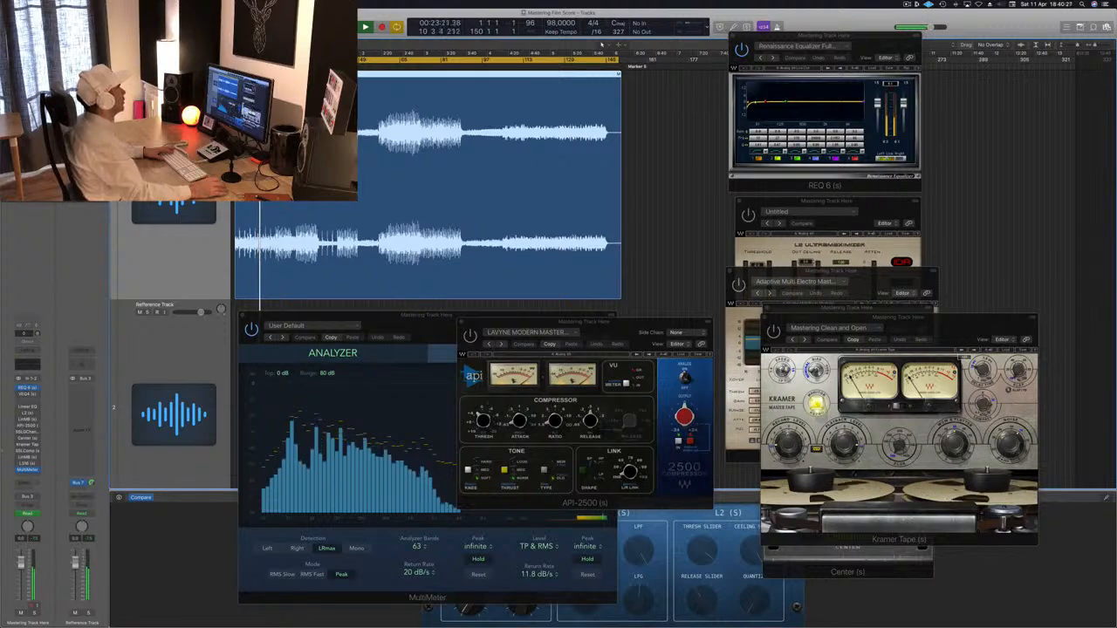
- Play through the opening and middle passages of the mastering track and move the API-2500 window clear of the MultiMeter
key(alt+period)
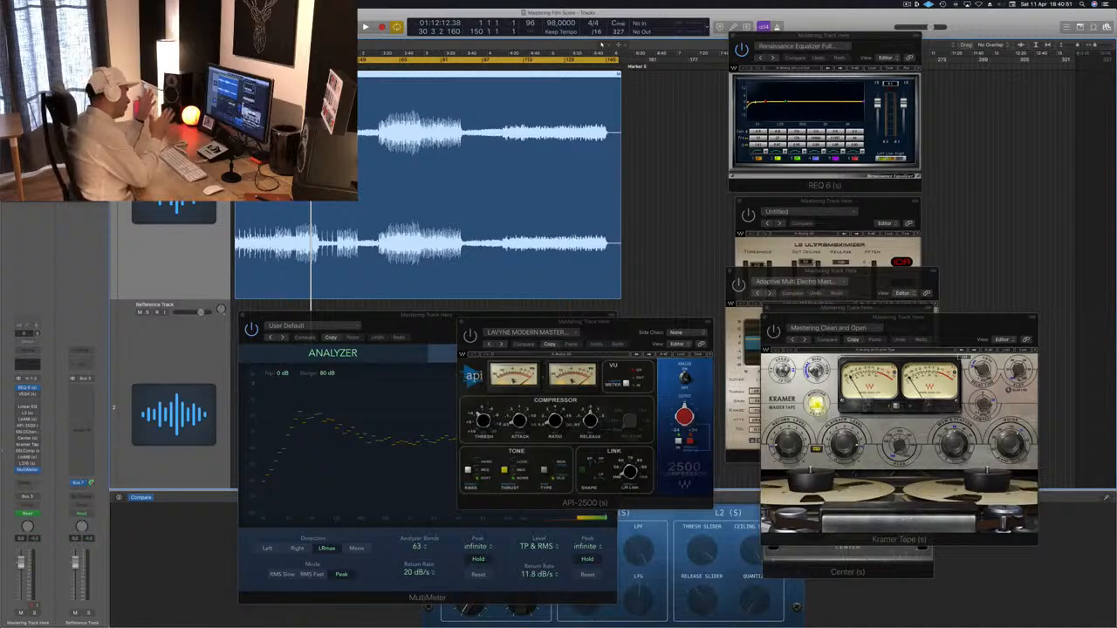
key(space)
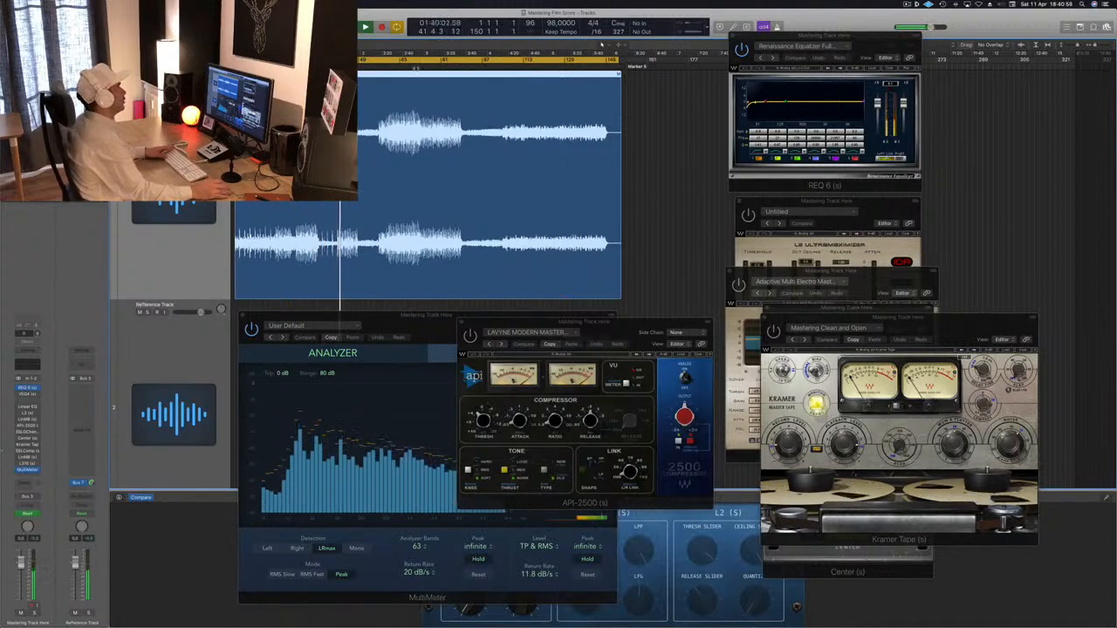
key(period)
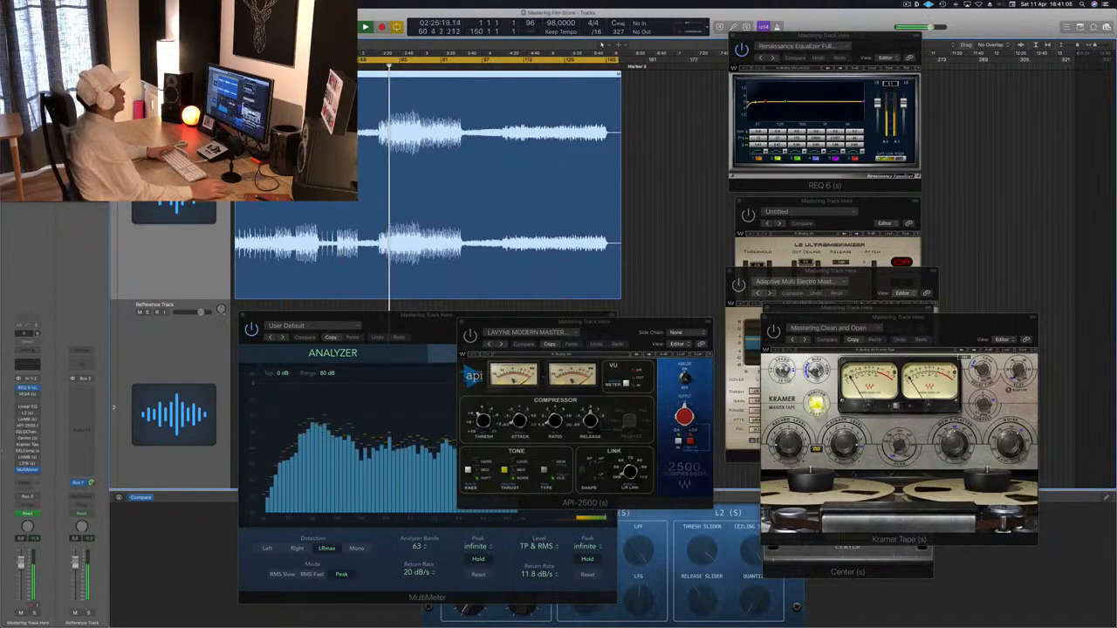
drag(661, 321, 838, 316)
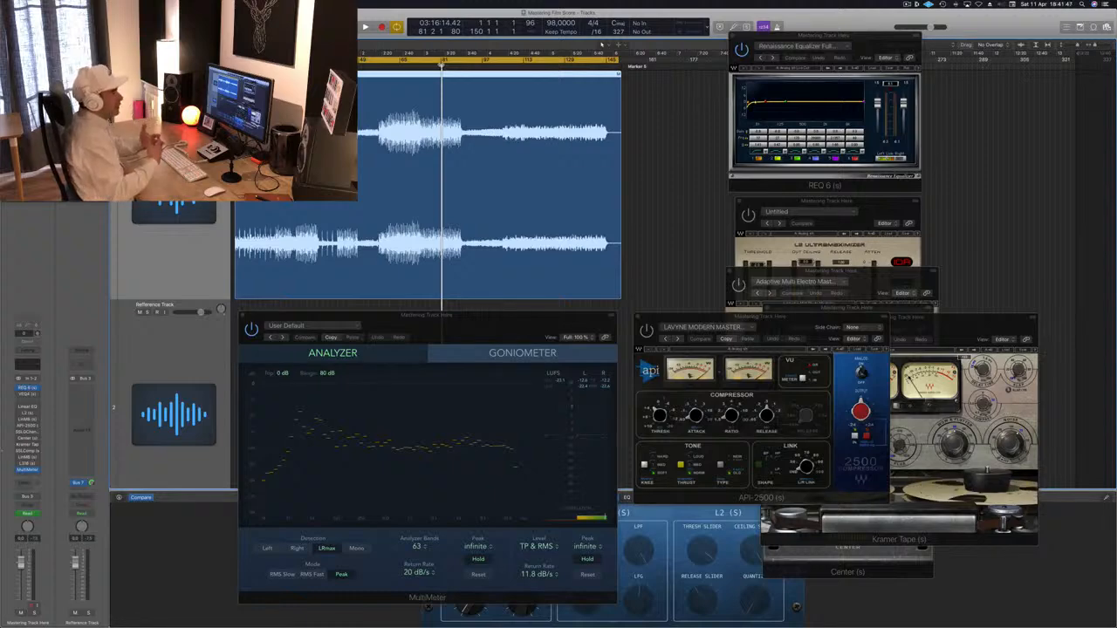
- Audition the closing passages of the mastering track and return playback to the loud middle passage
key(space)
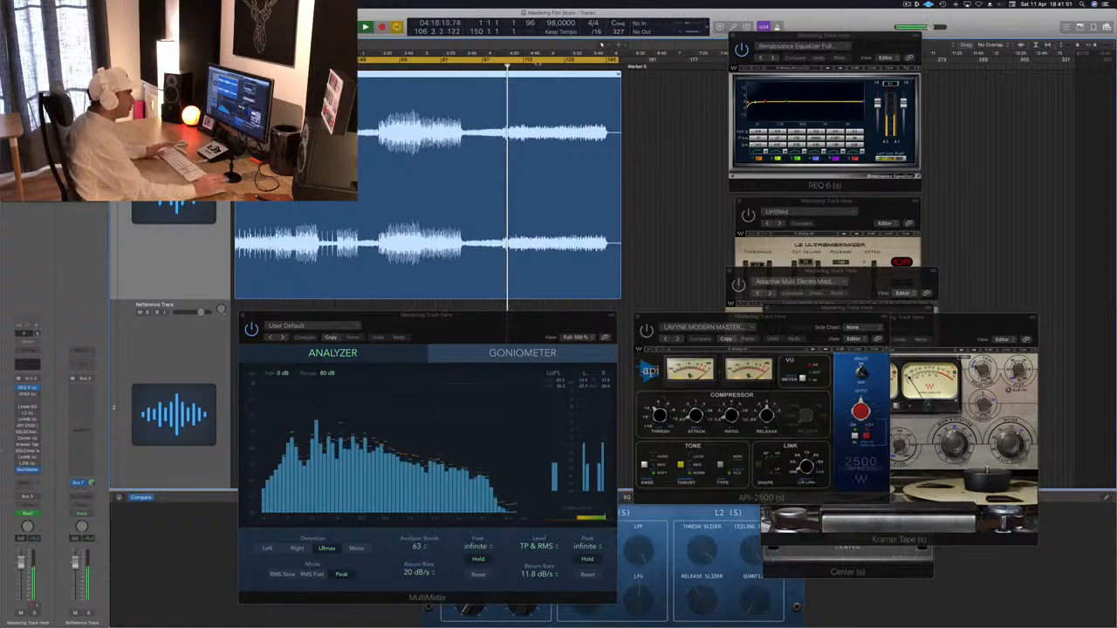
click(556, 68)
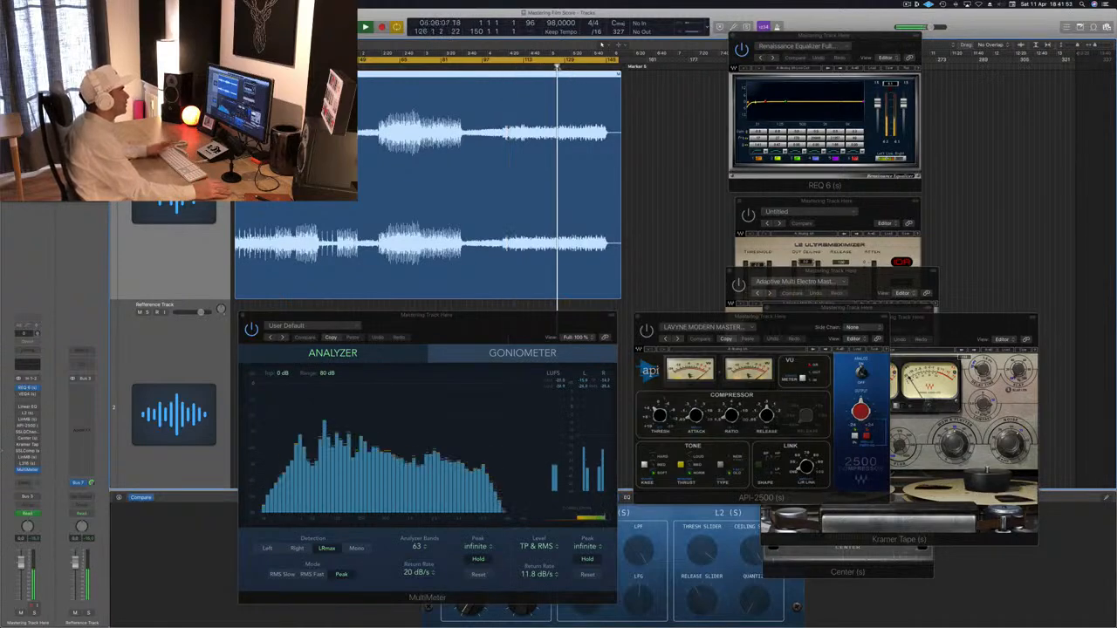
click(598, 69)
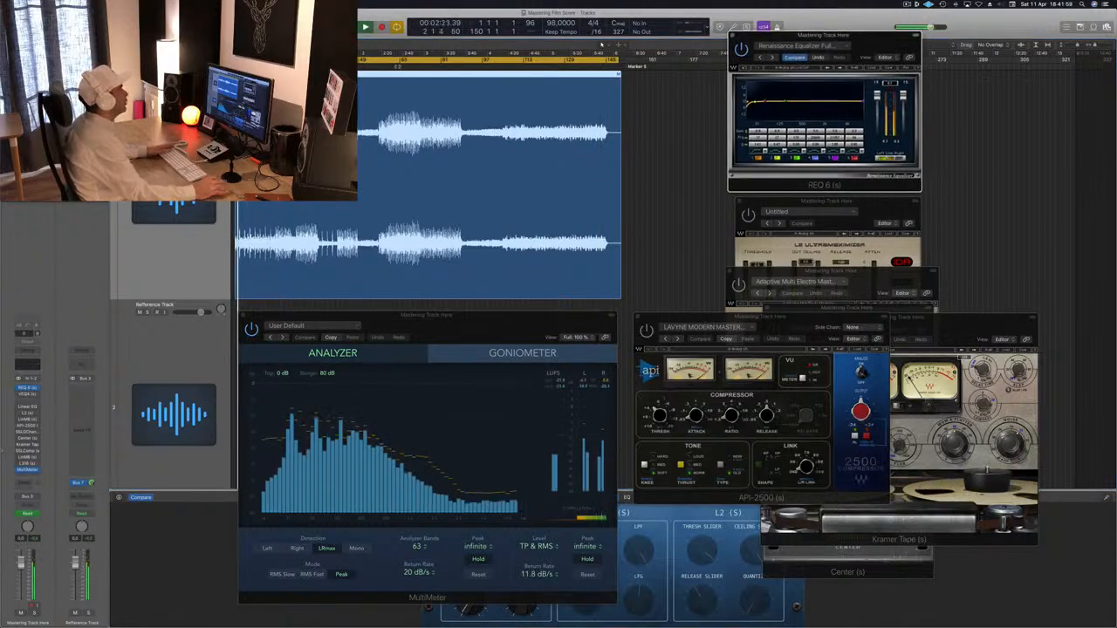
click(400, 82)
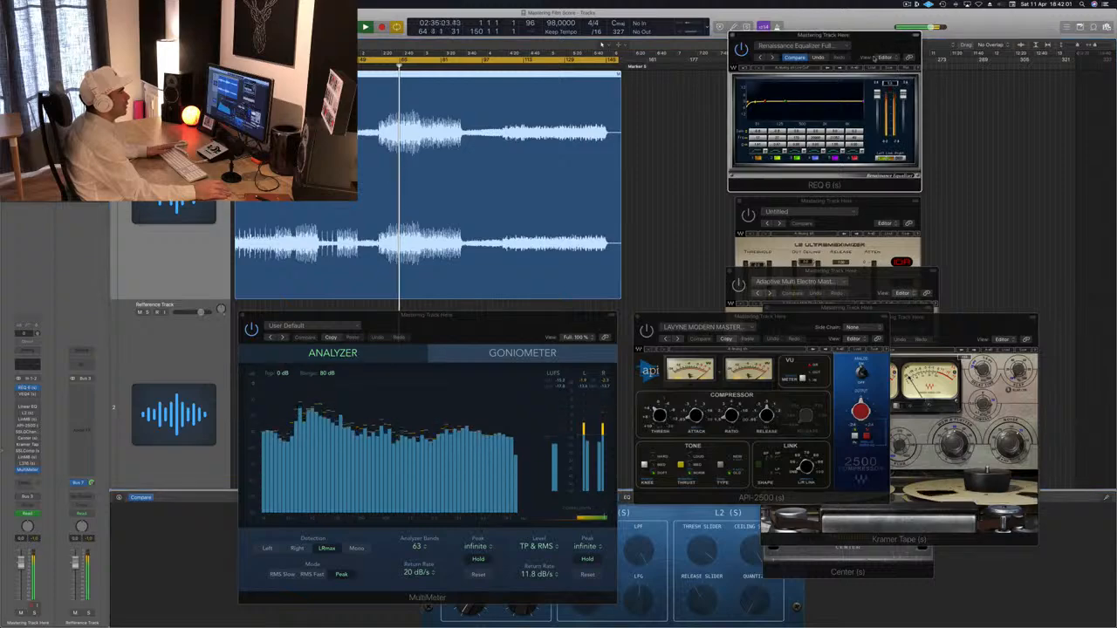
- Reposition the REQ 6 window and replay the loud middle passage from about 2:26
drag(859, 43, 863, 81)
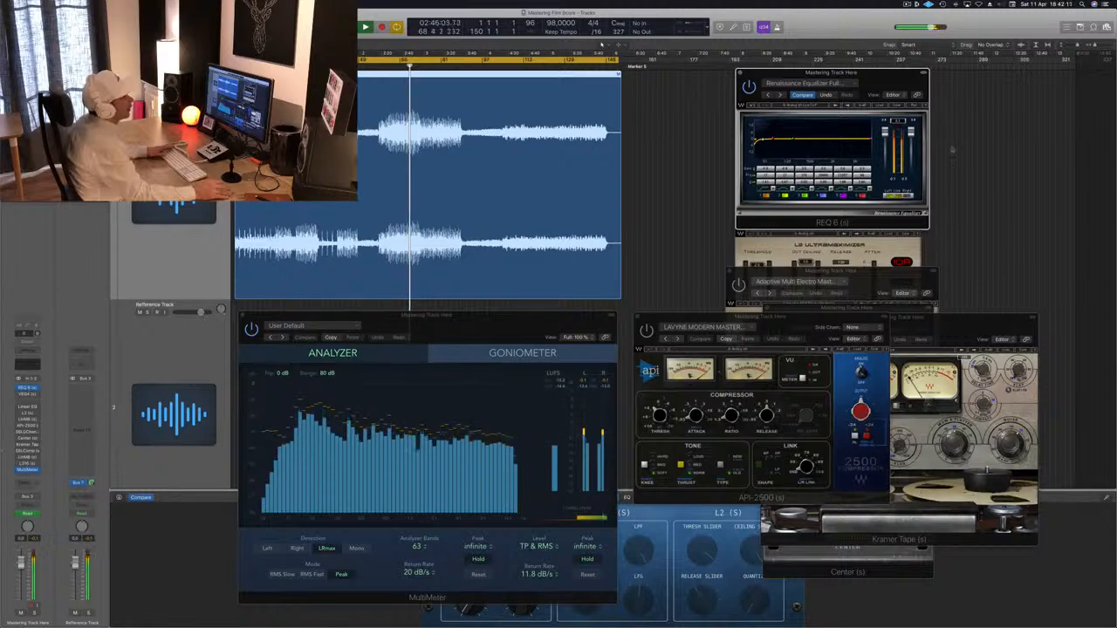
drag(869, 74, 900, 64)
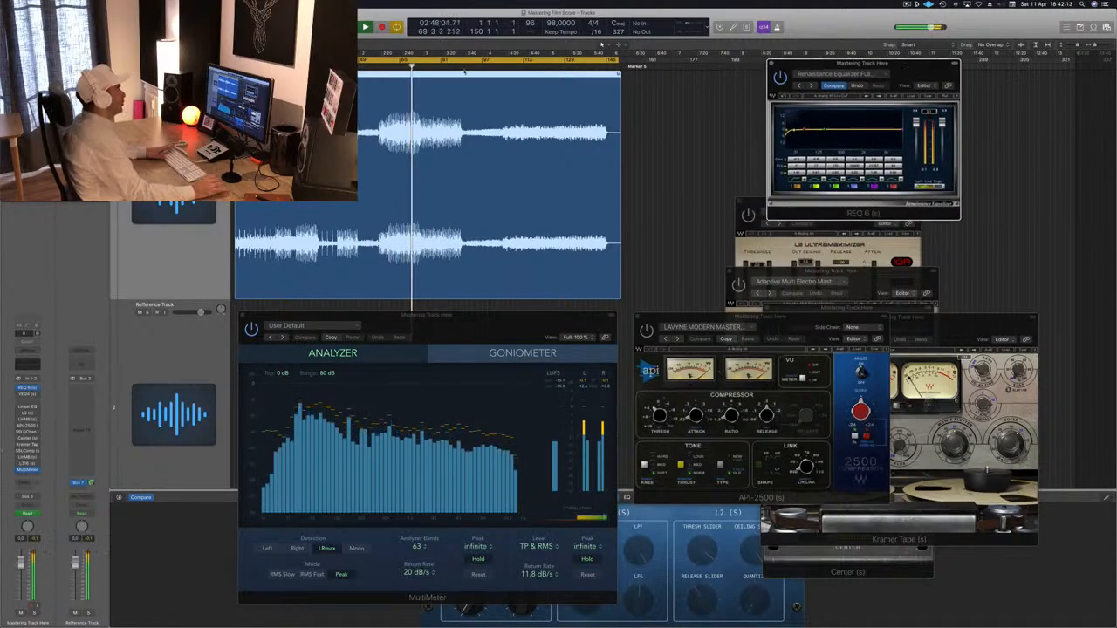
click(387, 66)
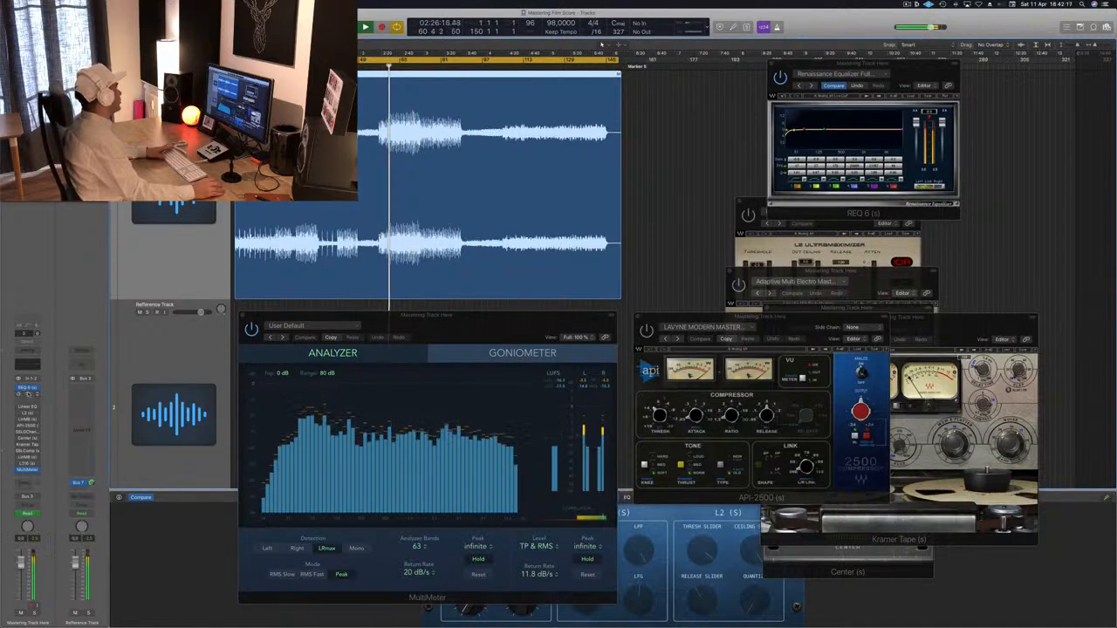
- Open the VEQ4 equalizer on the mastering track and arrange its window below REQ 6
click(26, 394)
drag(847, 100, 876, 204)
click(956, 78)
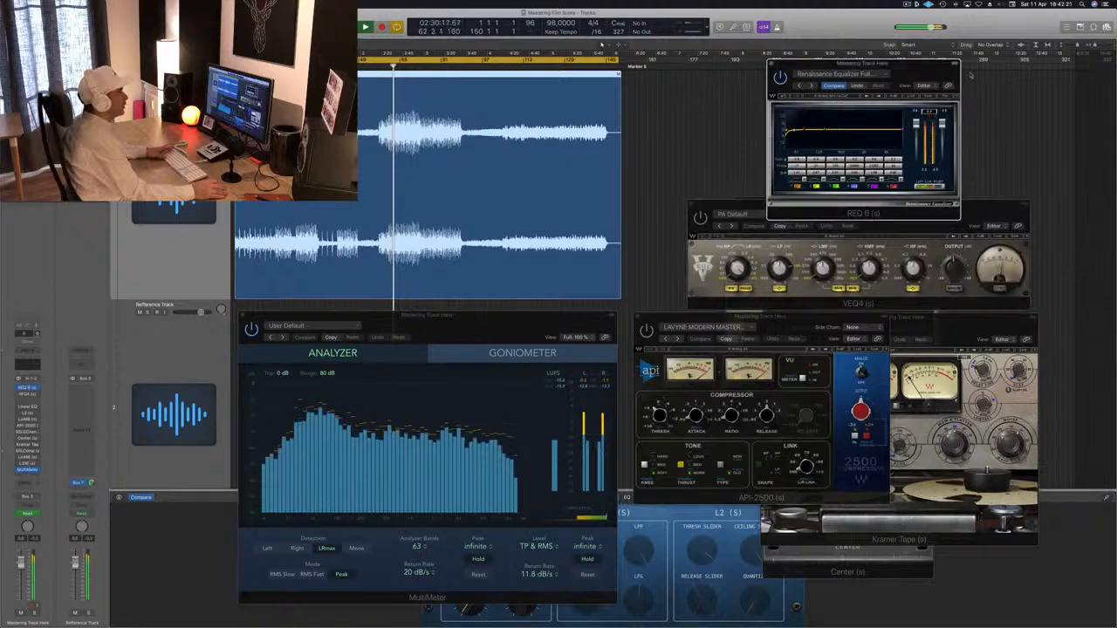
drag(915, 64, 917, 60)
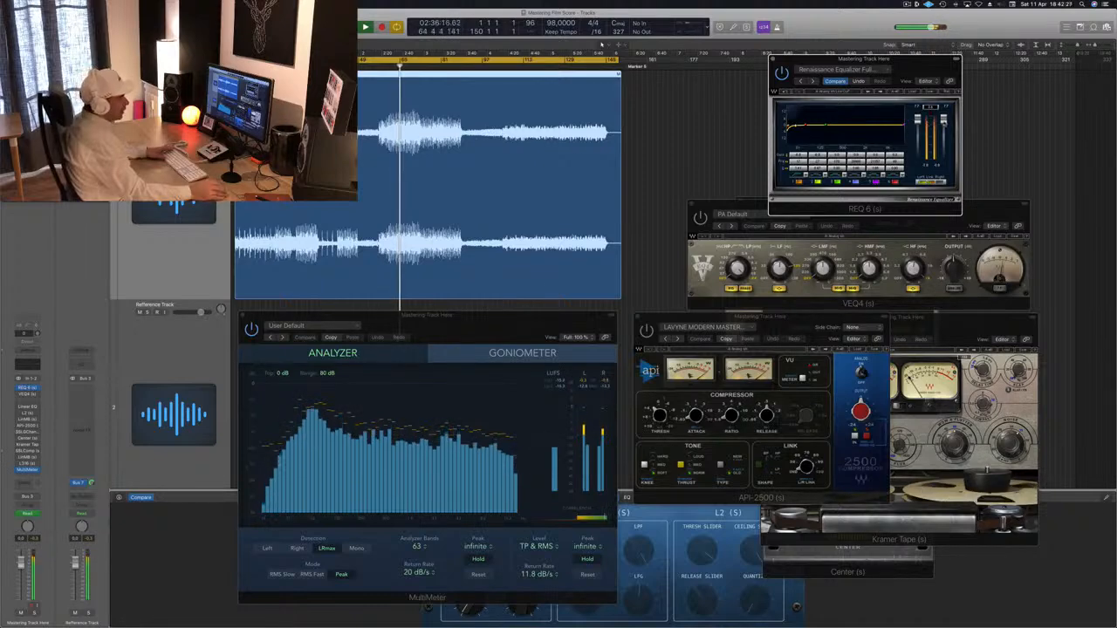
- Activate VEQ4 and arrange its window and the REQ 6 window so both equalizers are fully visible during playback
drag(997, 209, 988, 206)
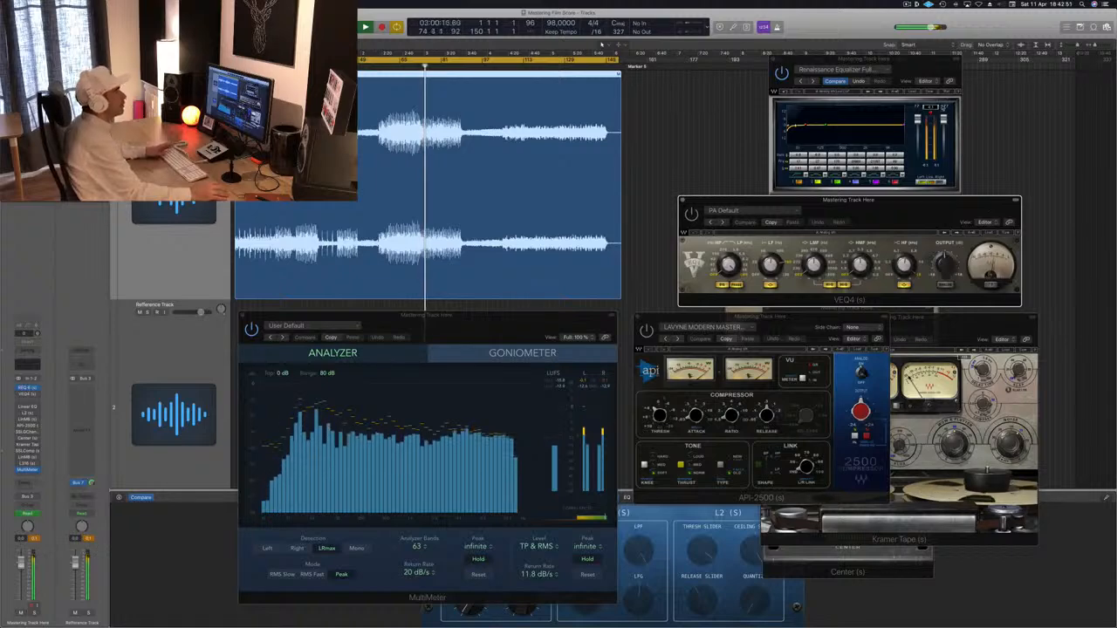
click(931, 115)
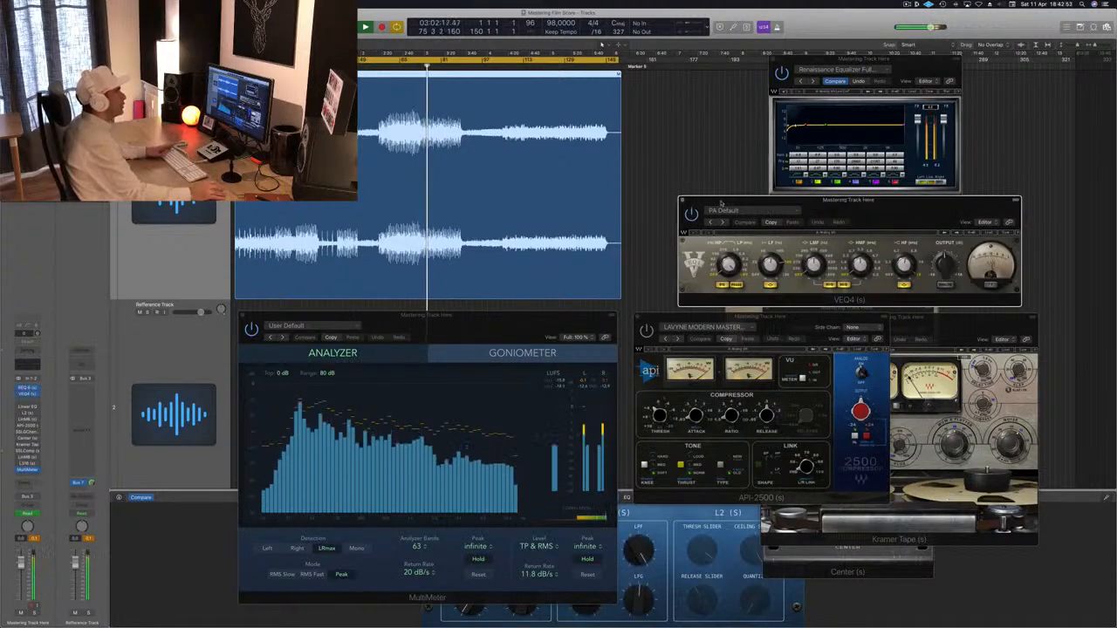
drag(723, 206, 714, 171)
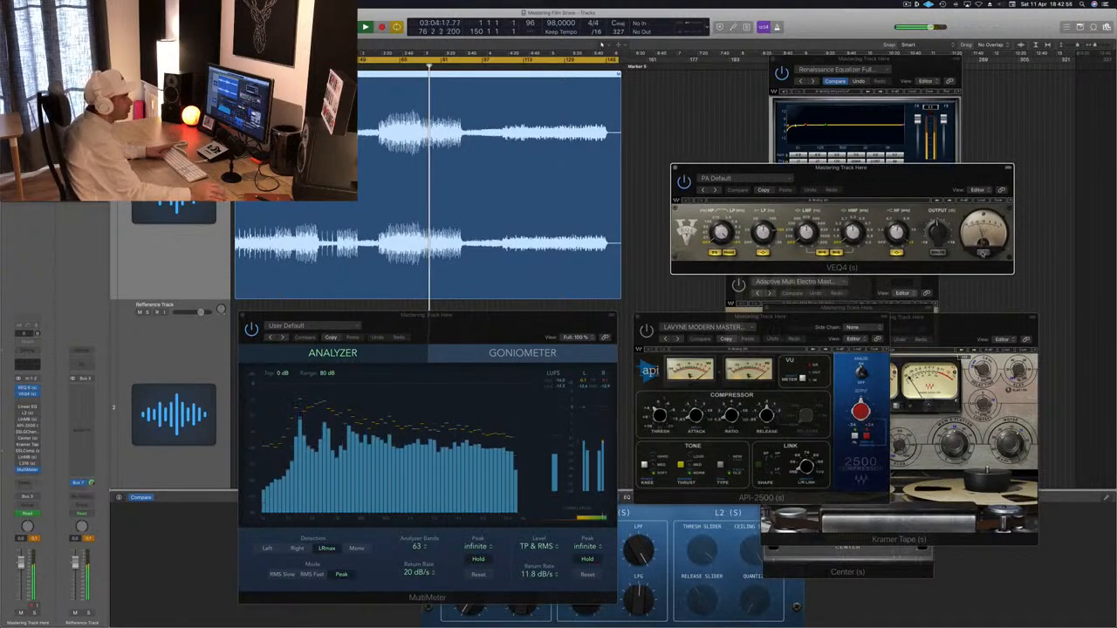
drag(948, 179, 972, 215)
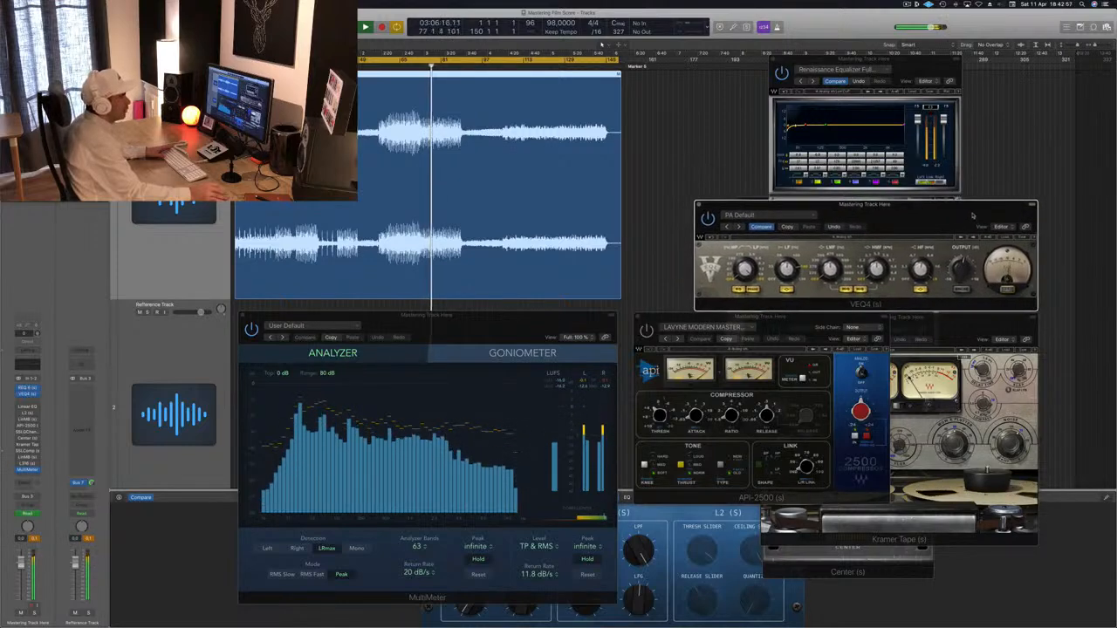
drag(930, 61, 924, 49)
click(788, 264)
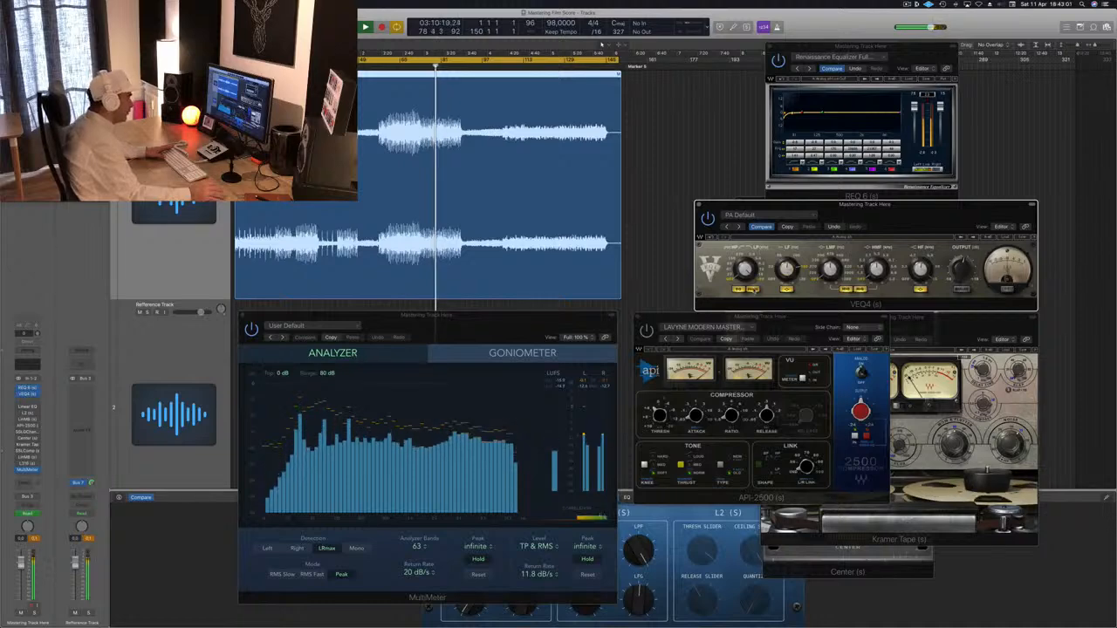
drag(880, 213, 888, 197)
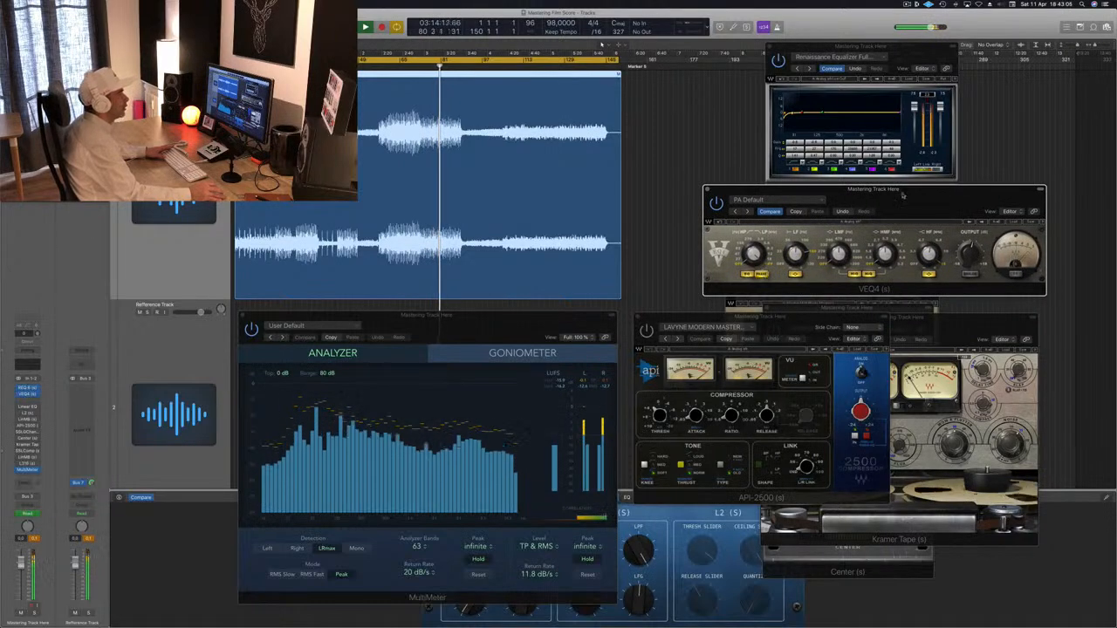
drag(903, 195, 937, 193)
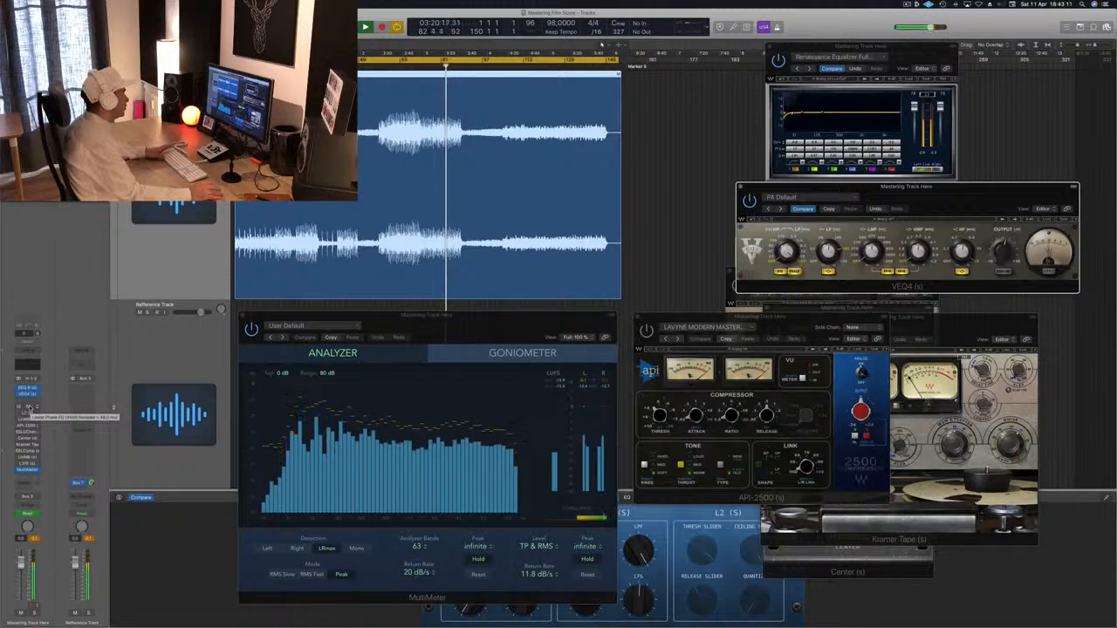
- Open the Linear Phase EQ, move its window below the other equalizers, and raise its 80 Hz low shelf to +1.8 dB
click(28, 406)
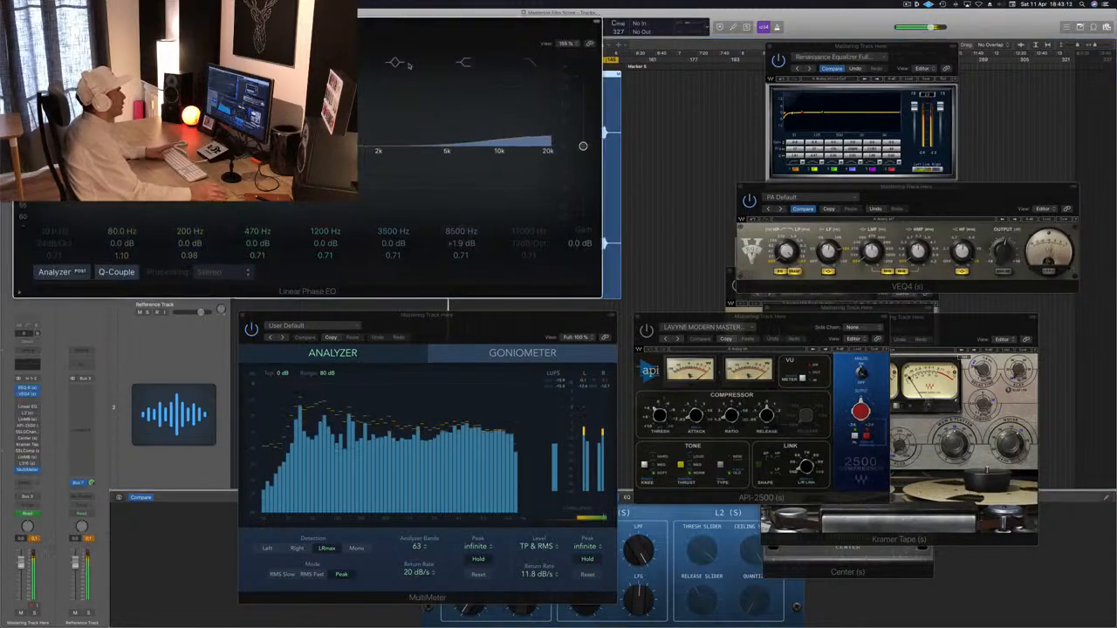
drag(317, 42, 712, 288)
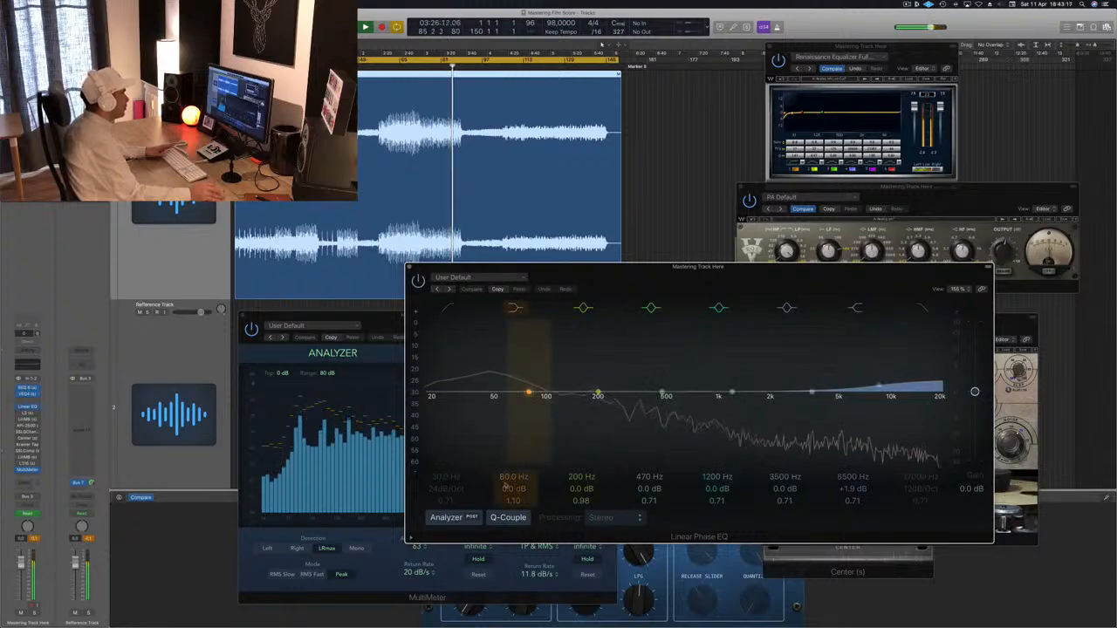
drag(528, 392, 528, 384)
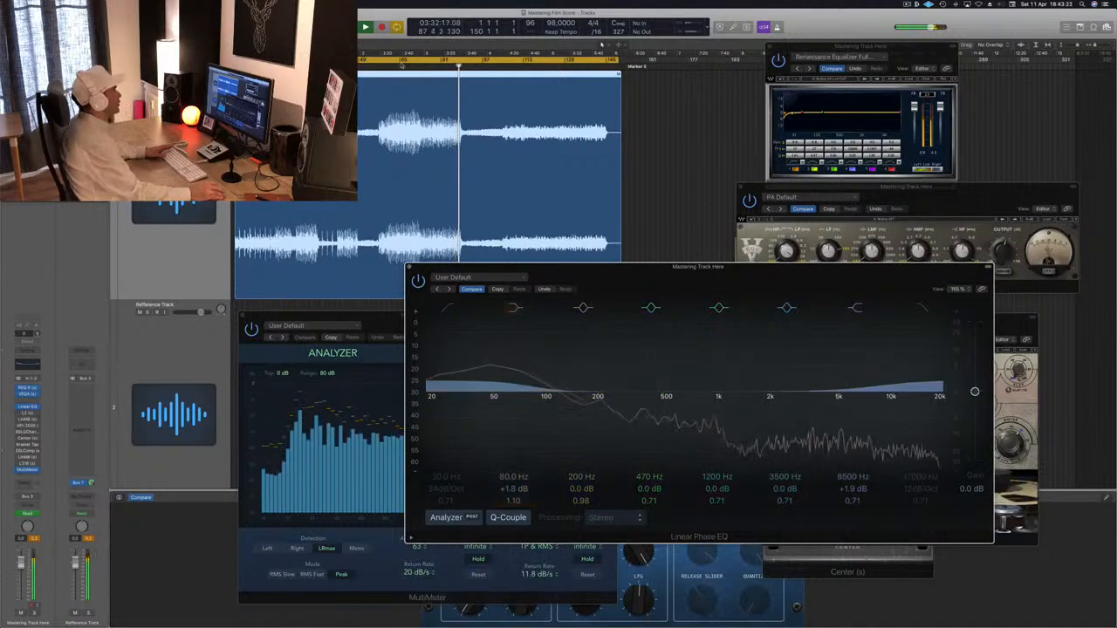
- Replay the loud passage and set the Linear Phase EQ's high shelf to 0.2 dB at 8700 Hz and its 80 Hz low shelf to +2.8 dB
key(space)
key(space)
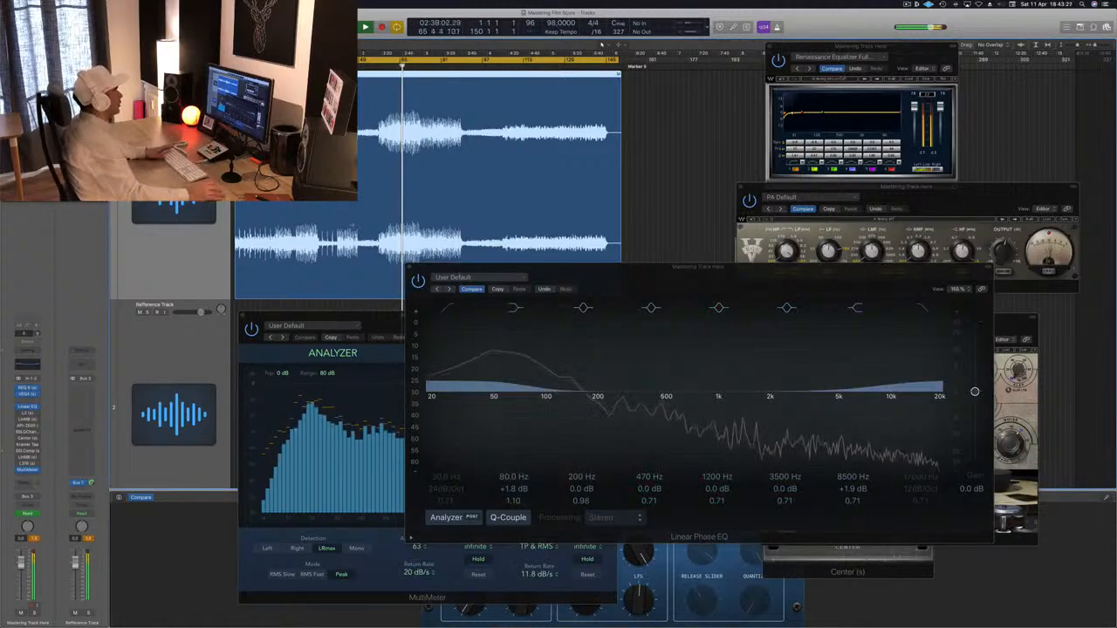
drag(879, 384, 879, 392)
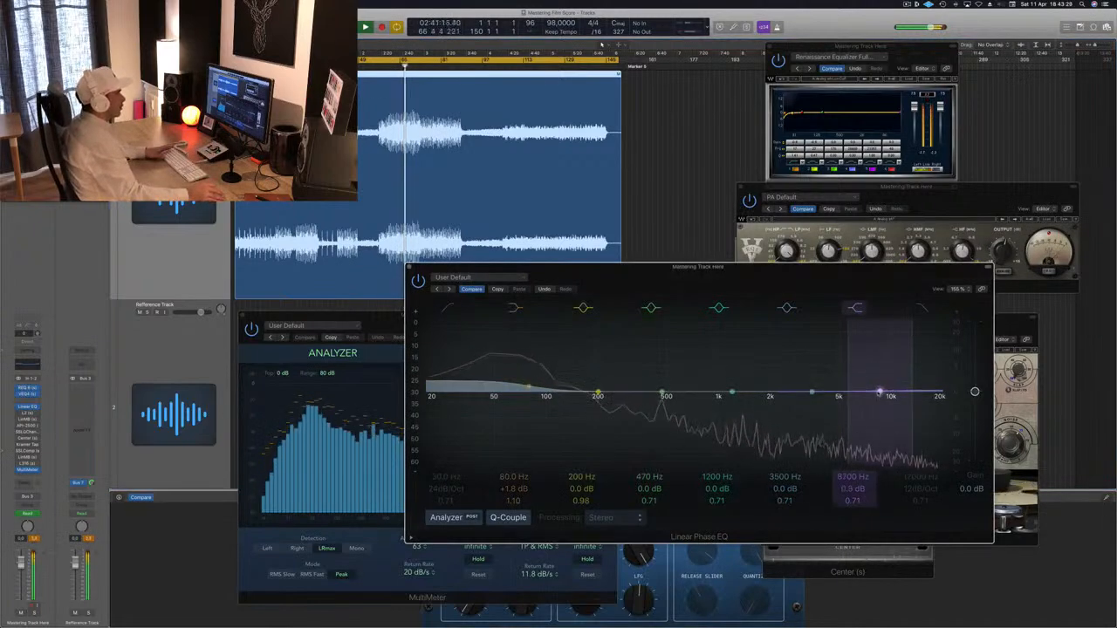
click(1048, 272)
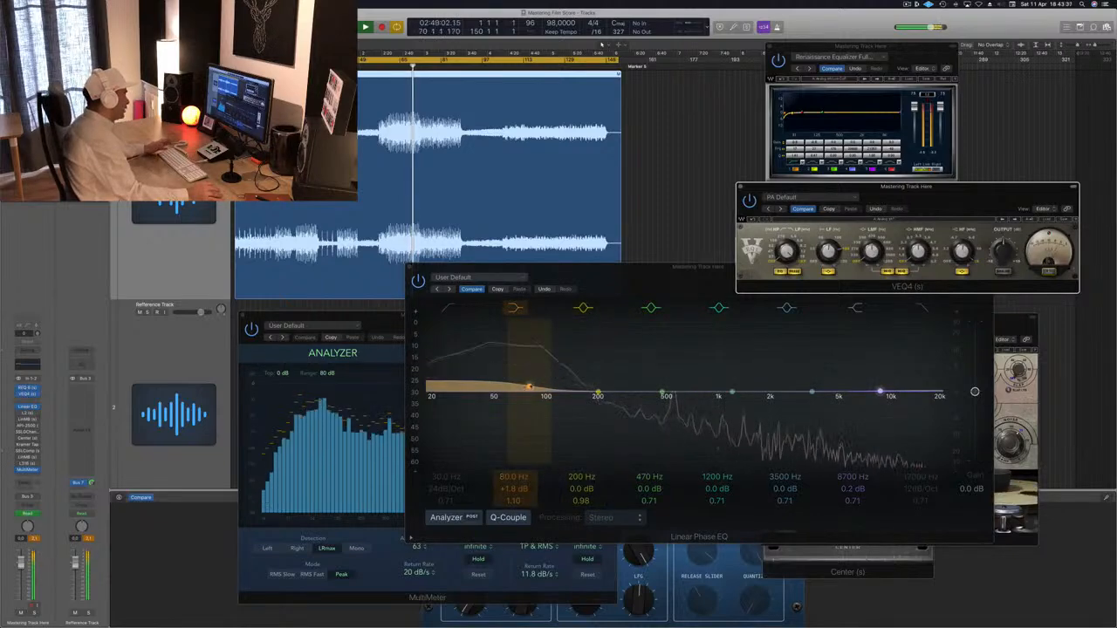
drag(530, 386, 530, 384)
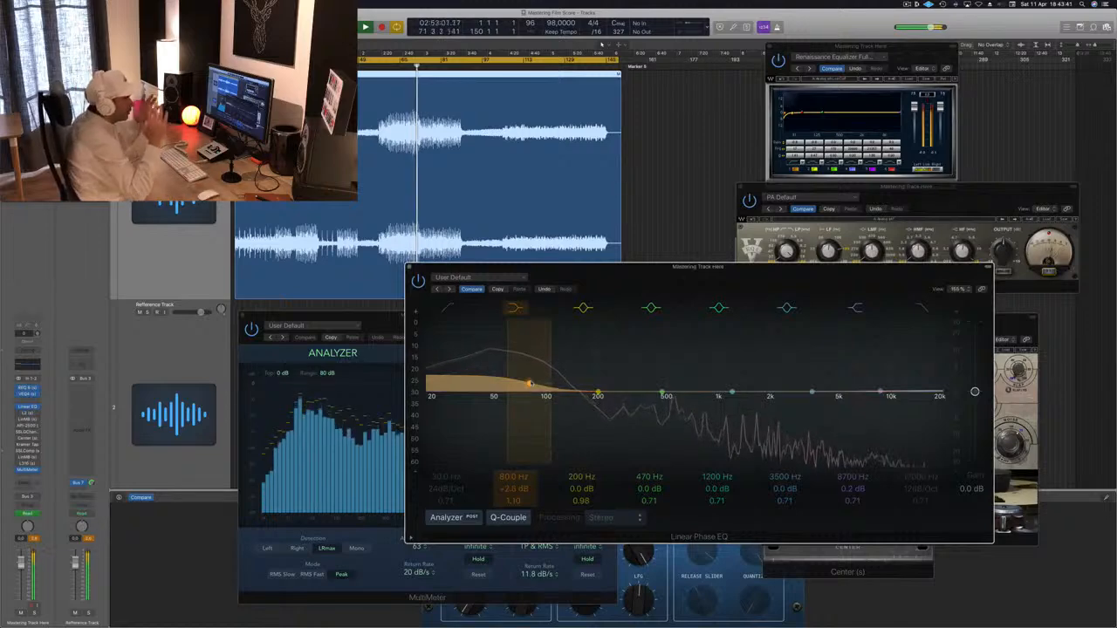
click(1025, 226)
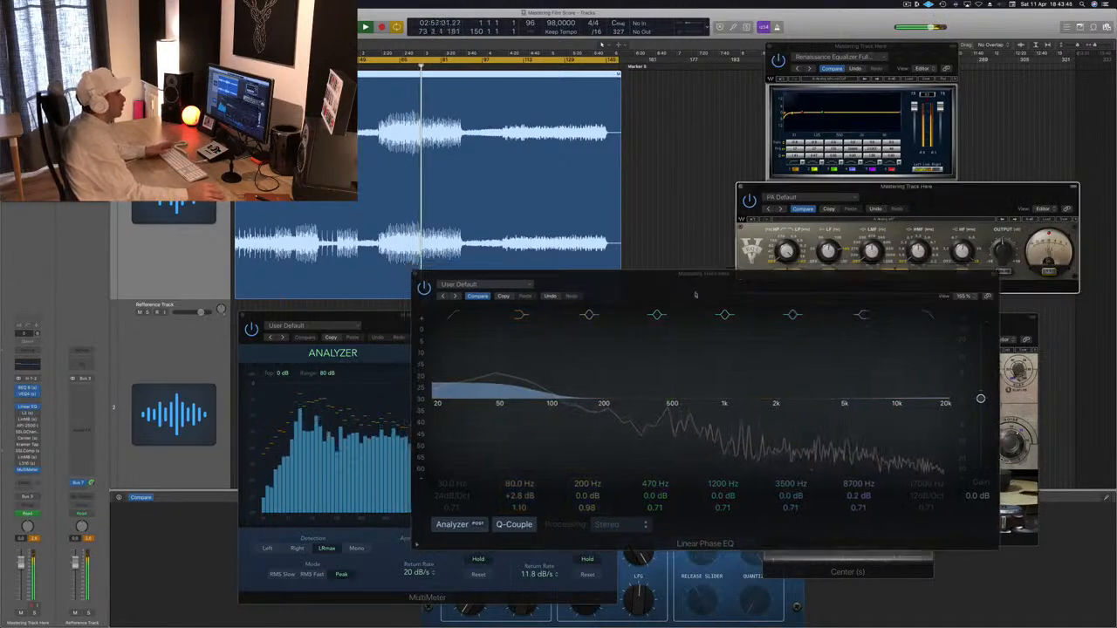
- Move the Linear Phase EQ aside, dismiss the overload alert, resume playback, and bring the MultiMeter to the front
drag(664, 270, 781, 310)
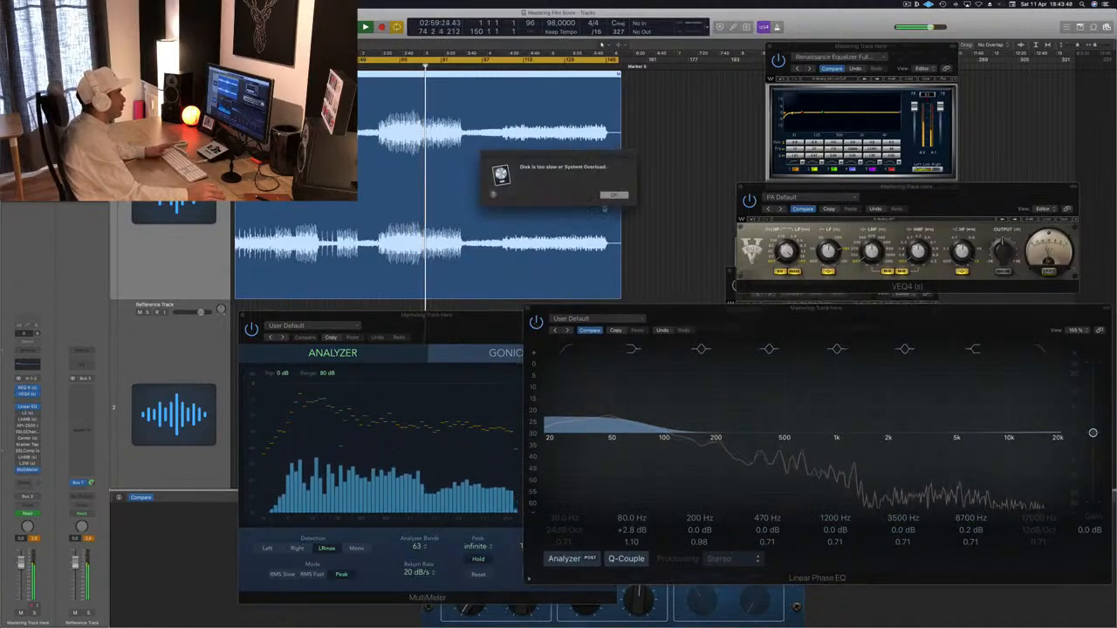
click(613, 195)
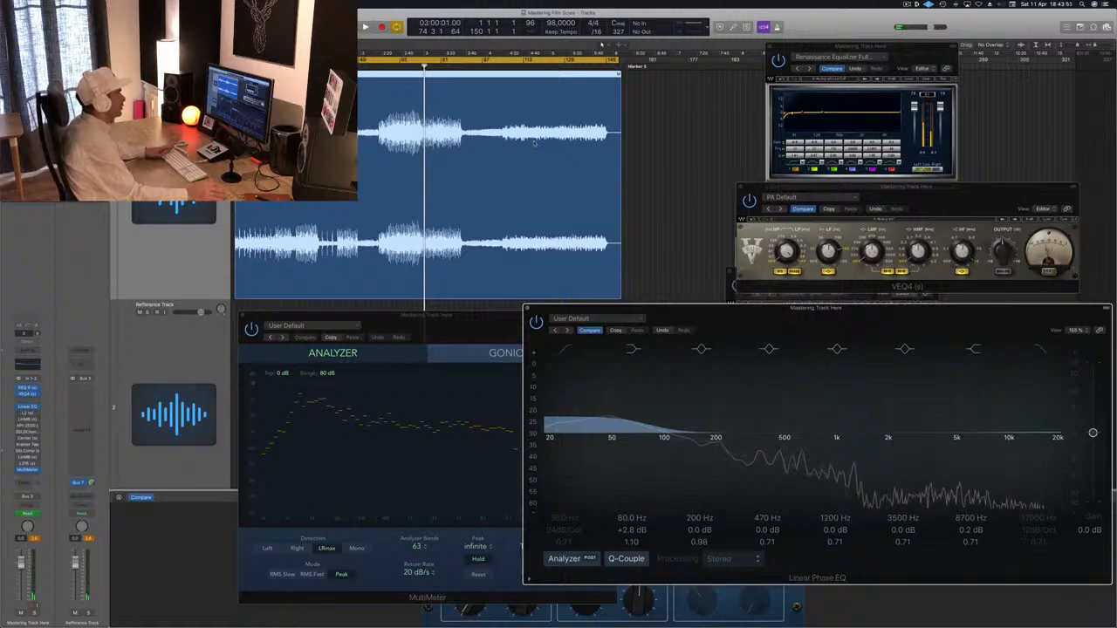
key(space)
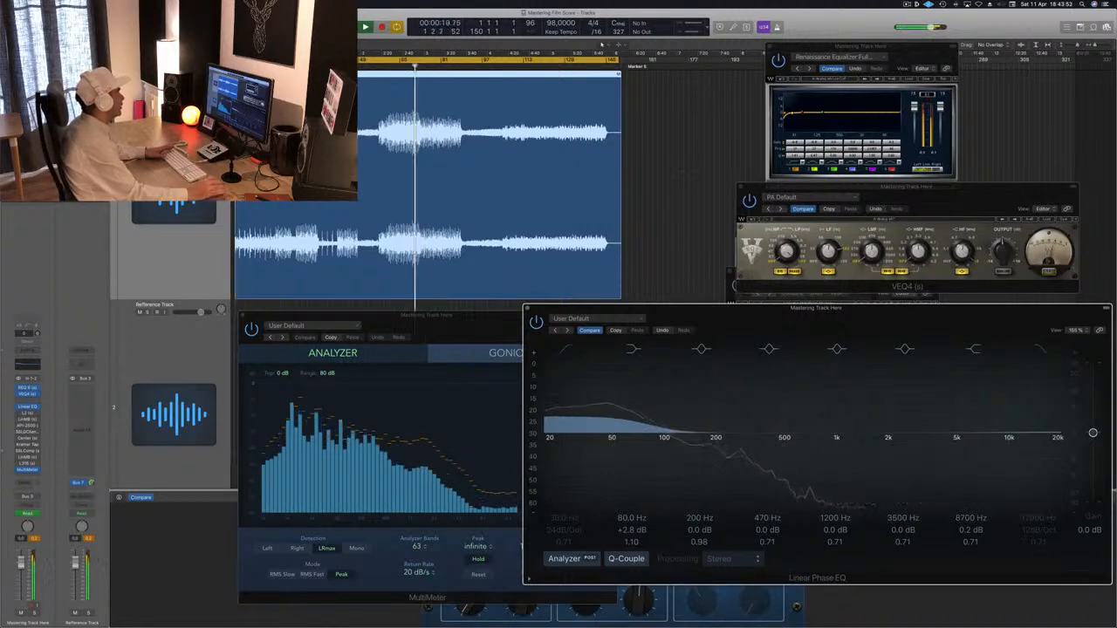
drag(709, 318, 677, 320)
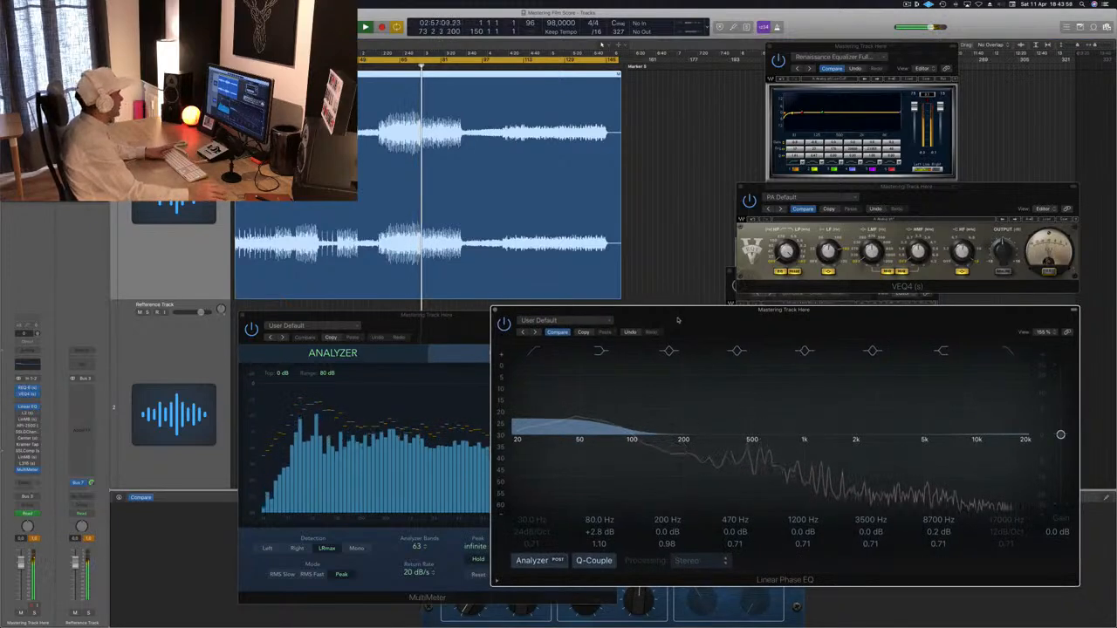
drag(677, 321, 680, 320)
click(439, 314)
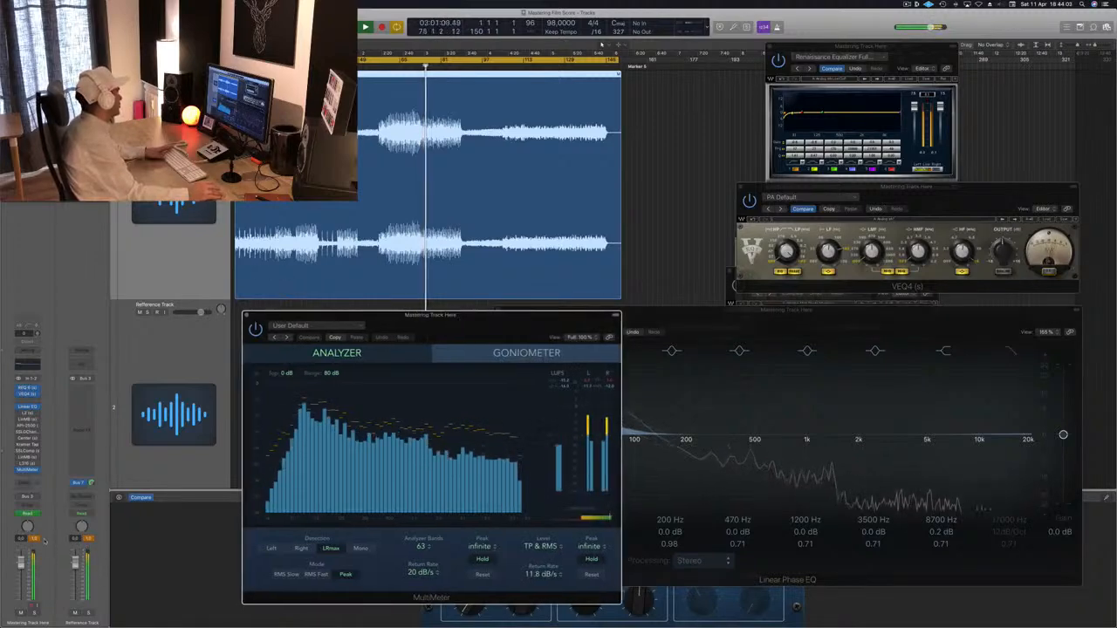
- Reset the mastering track's peak level display and open its L2 Ultramaximizer
click(33, 539)
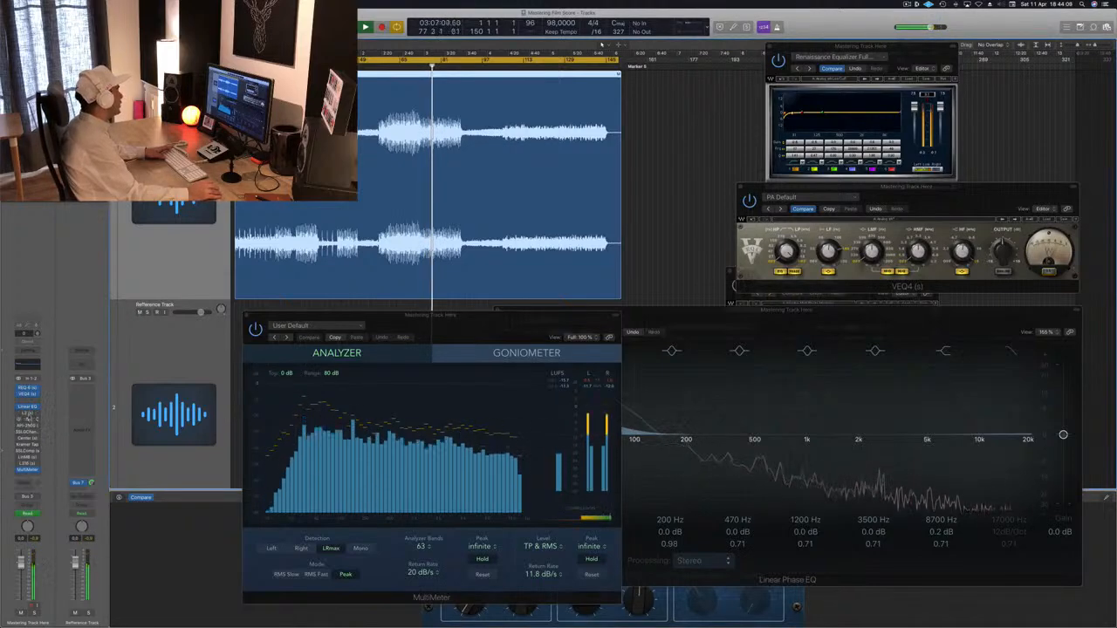
click(28, 414)
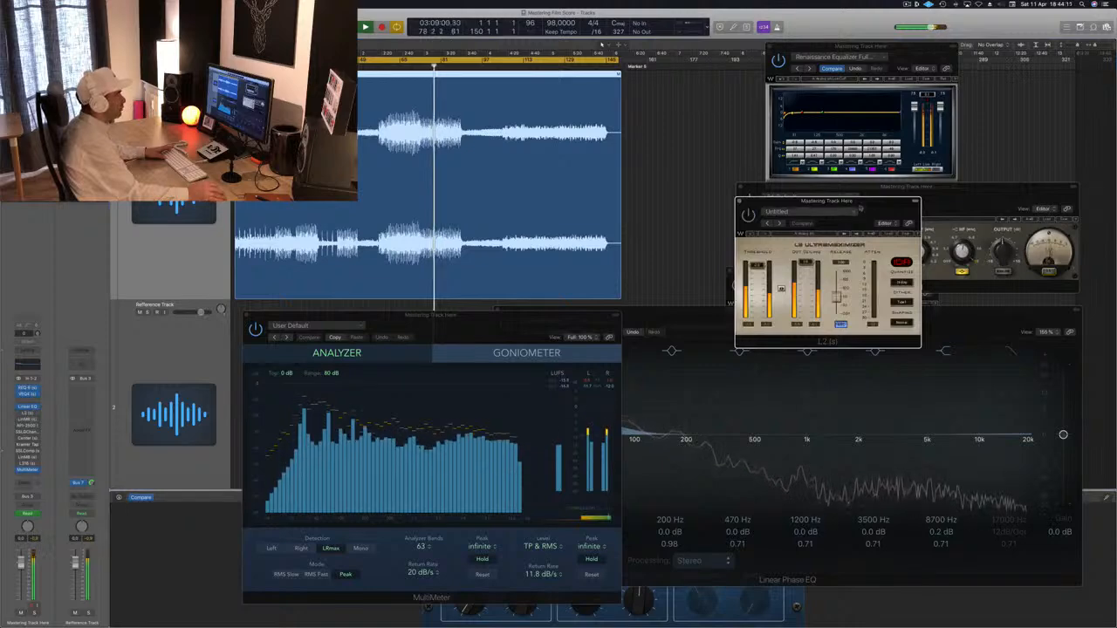
- Move the L2 Ultramaximizer window over the VEQ4, lower its threshold slightly, and replay from an earlier passage
drag(825, 202, 890, 203)
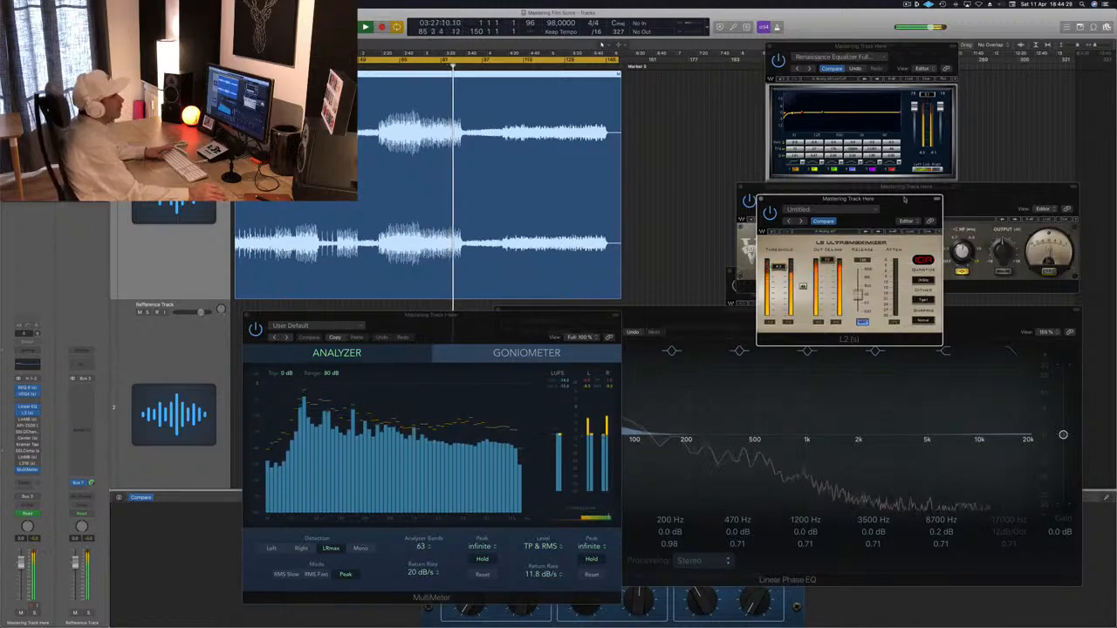
drag(904, 199, 903, 210)
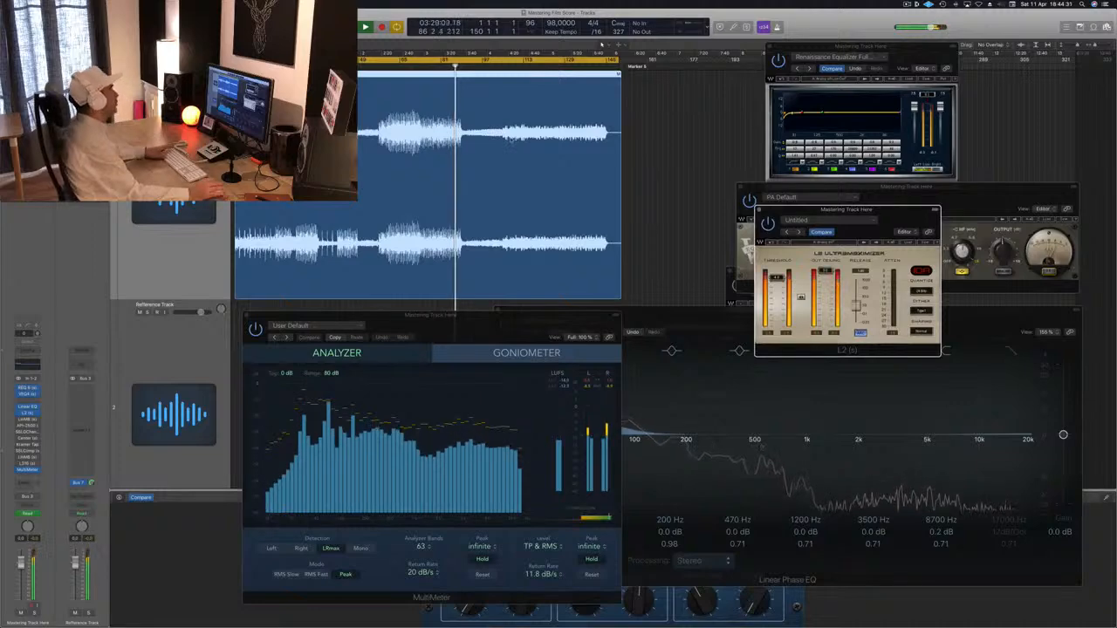
key(Return)
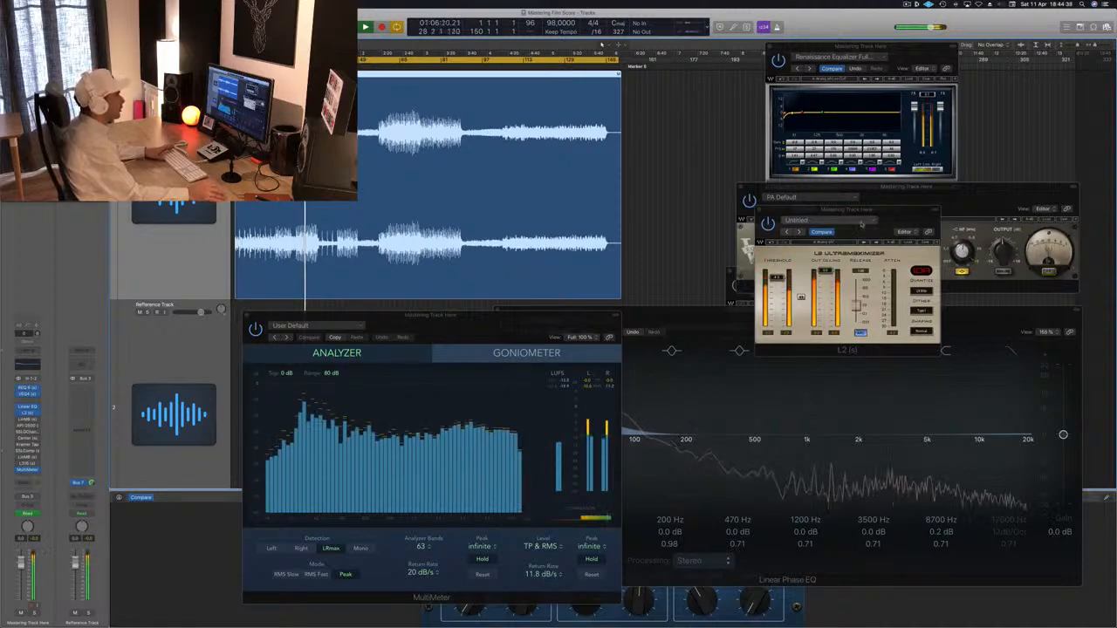
click(898, 210)
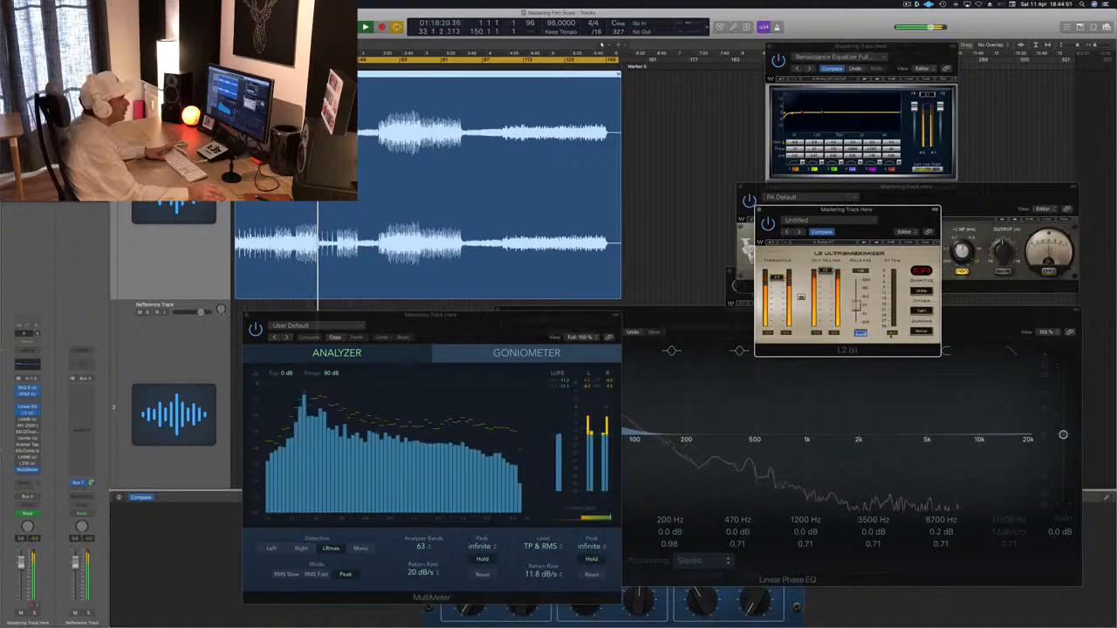
- Audition the opening and the loud passage through the L2 Ultramaximizer, and move its window clear of the VEQ4's output section
key(space)
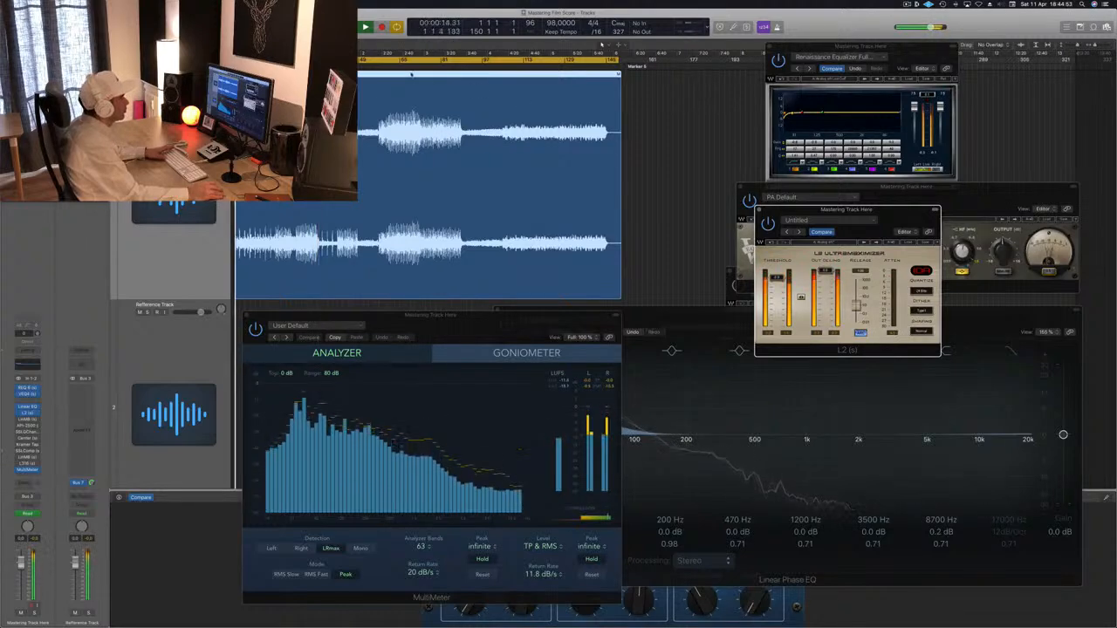
key(space)
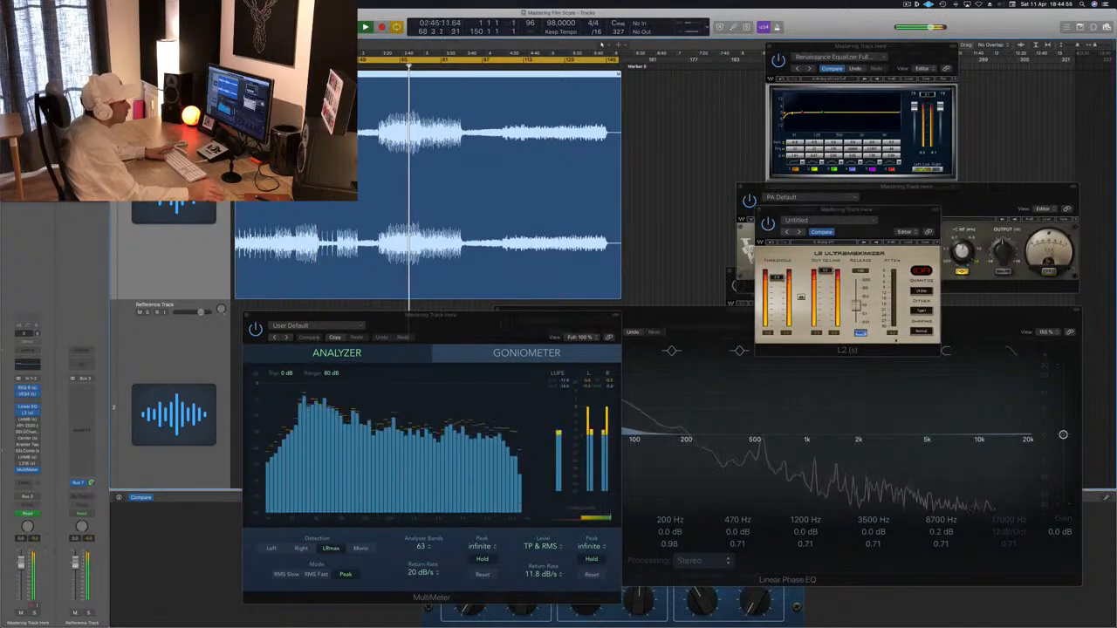
click(900, 338)
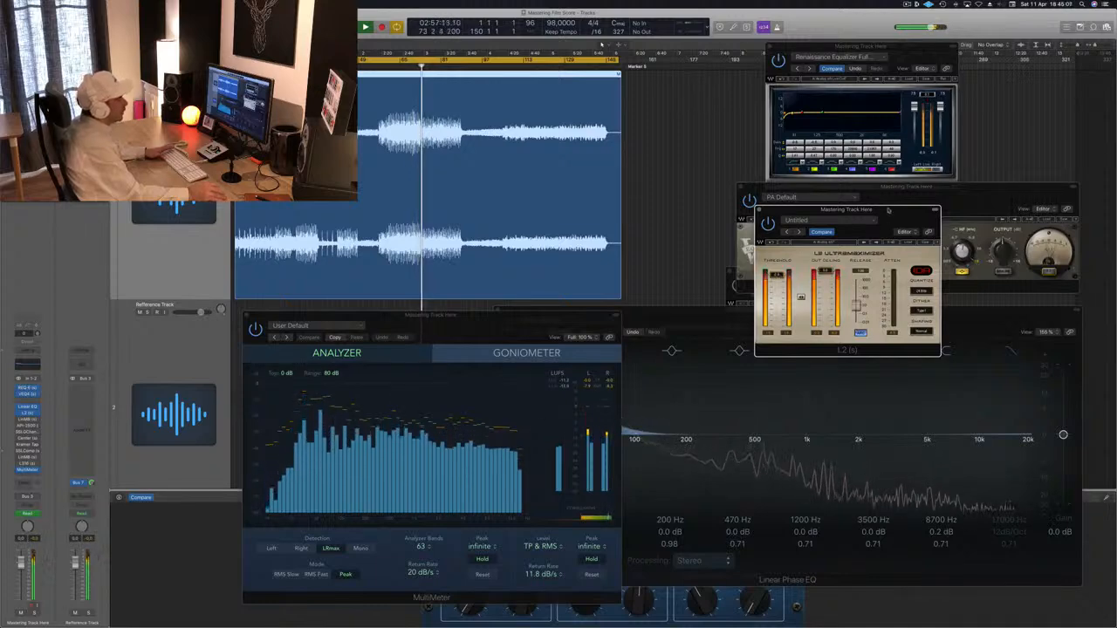
drag(888, 211, 825, 237)
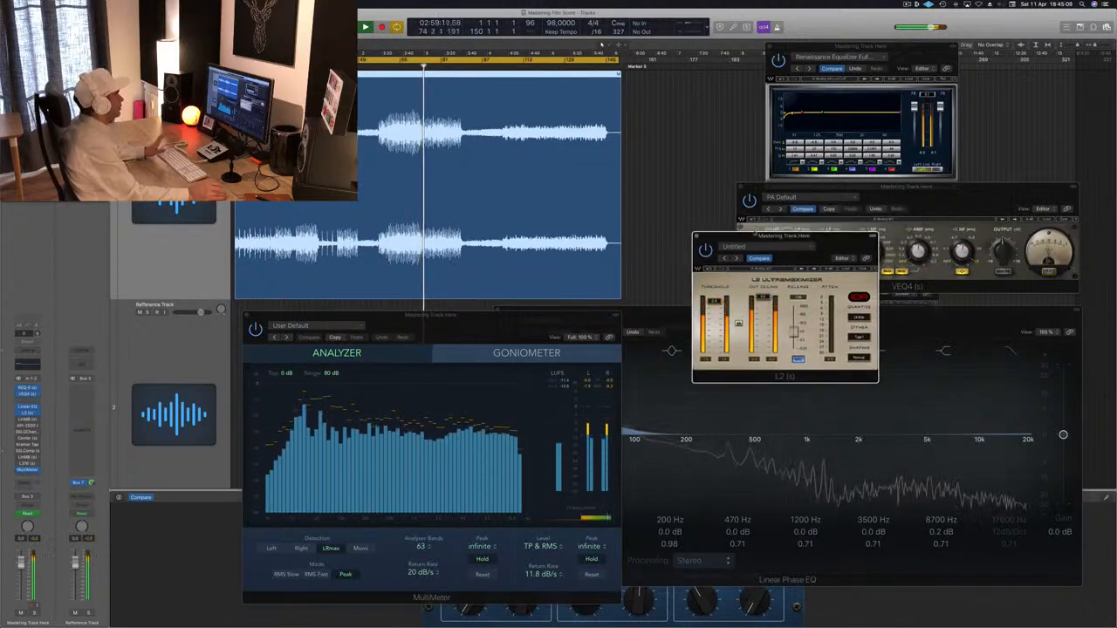
click(601, 44)
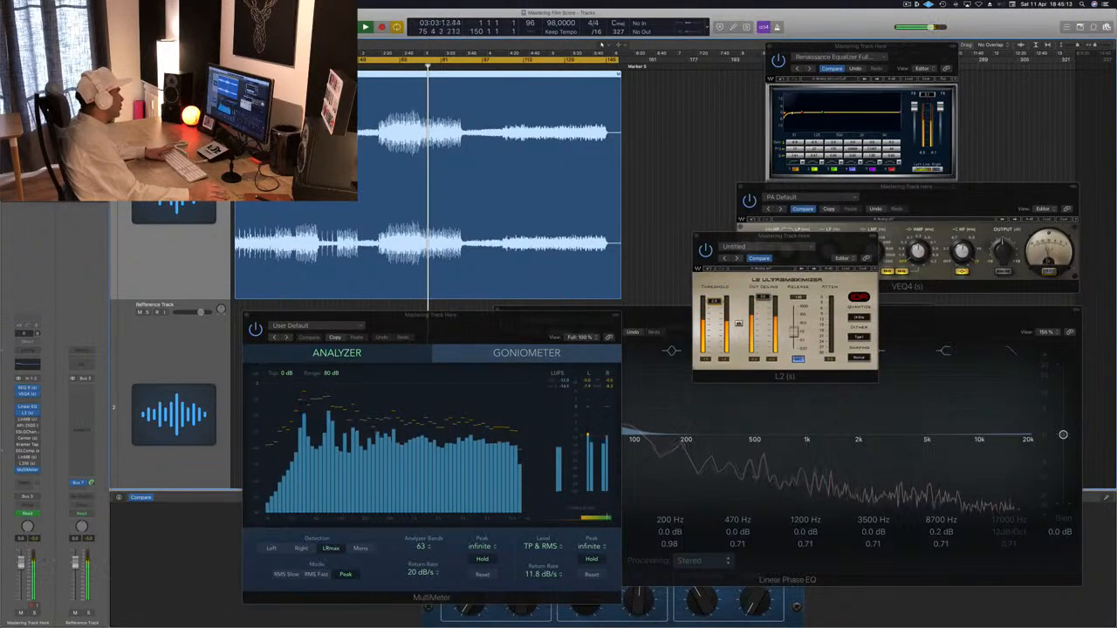
- Open the Linear Phase Multiband compressor, switch it on, and place its window over the L2 Ultramaximizer
click(27, 421)
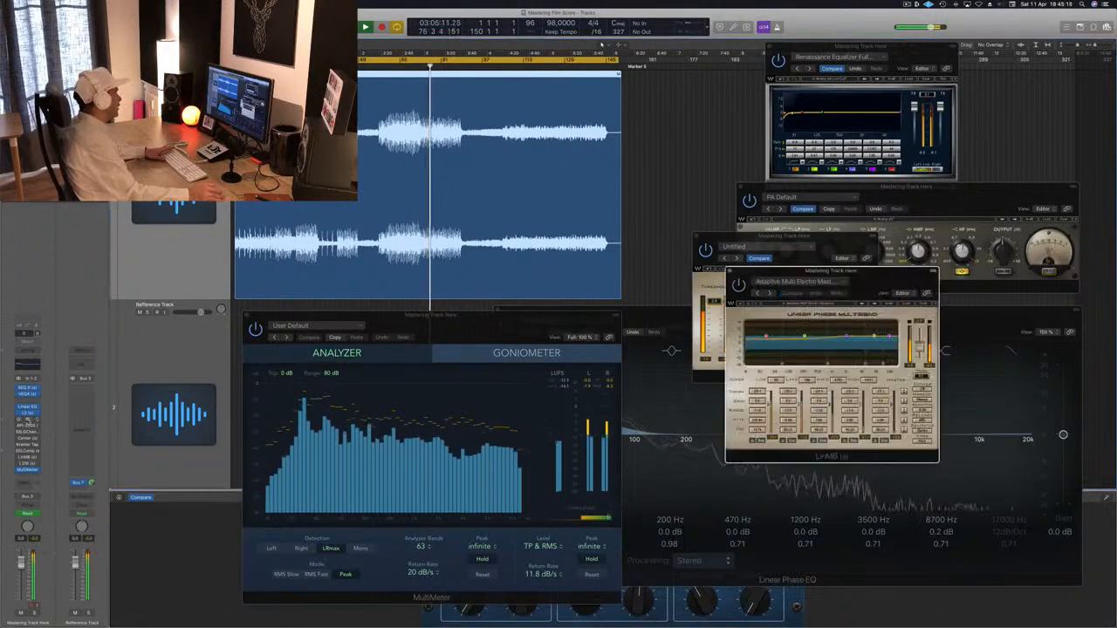
drag(867, 290, 845, 147)
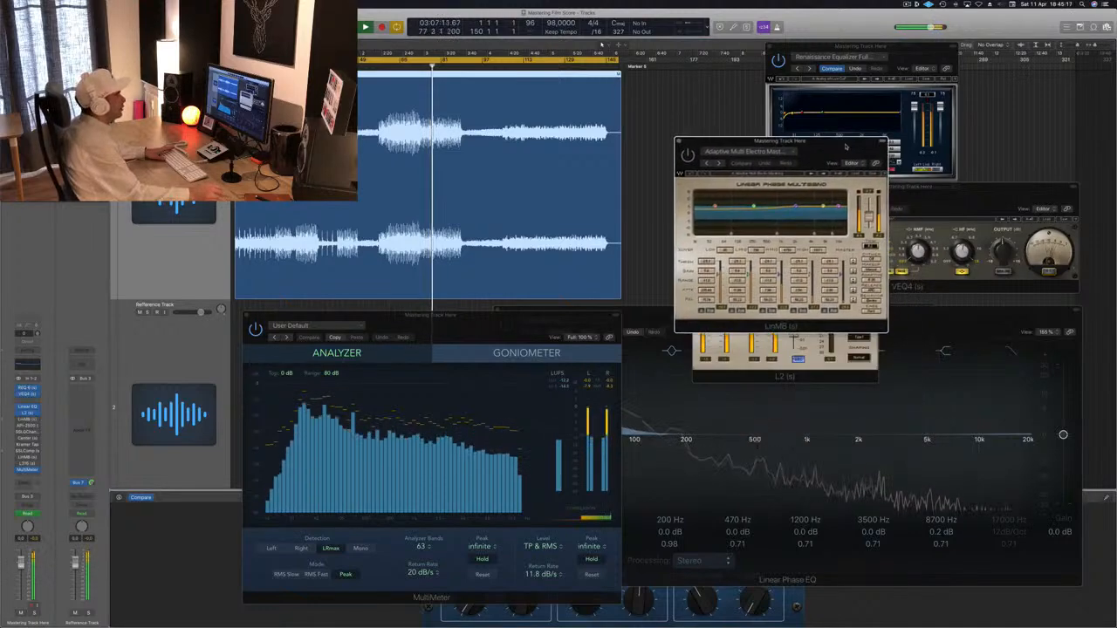
drag(732, 143, 709, 144)
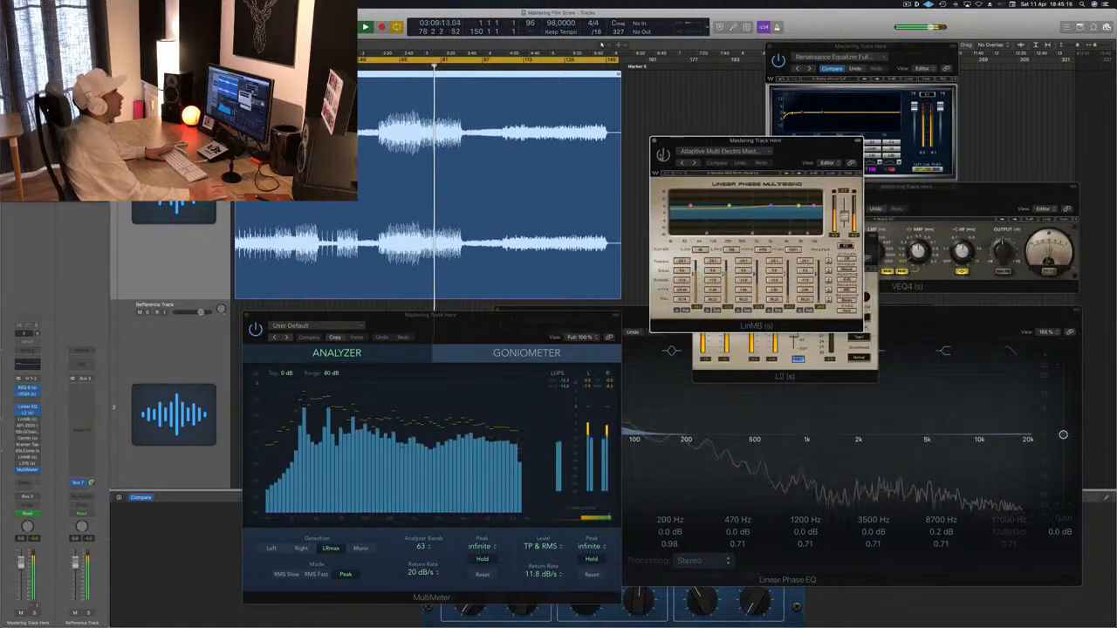
drag(811, 149, 800, 184)
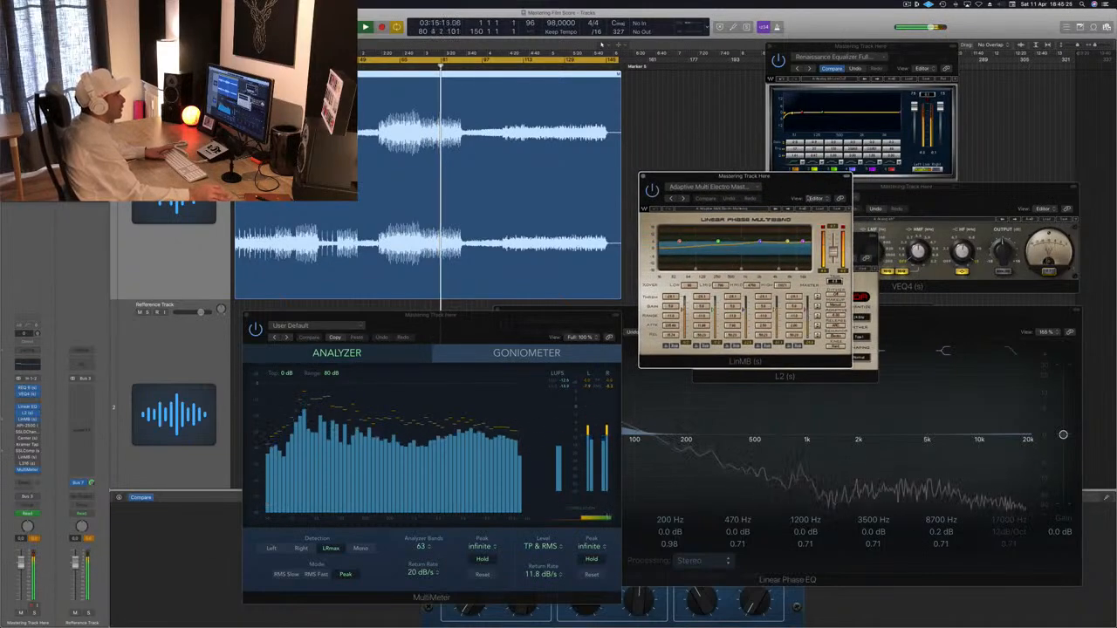
drag(804, 186, 816, 186)
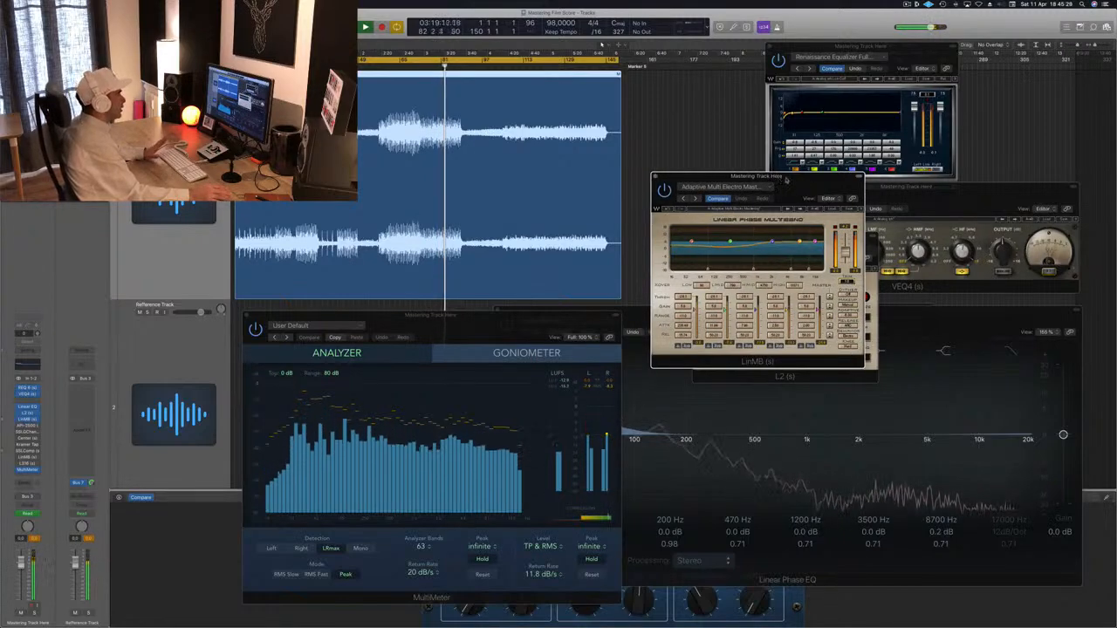
drag(791, 179, 798, 185)
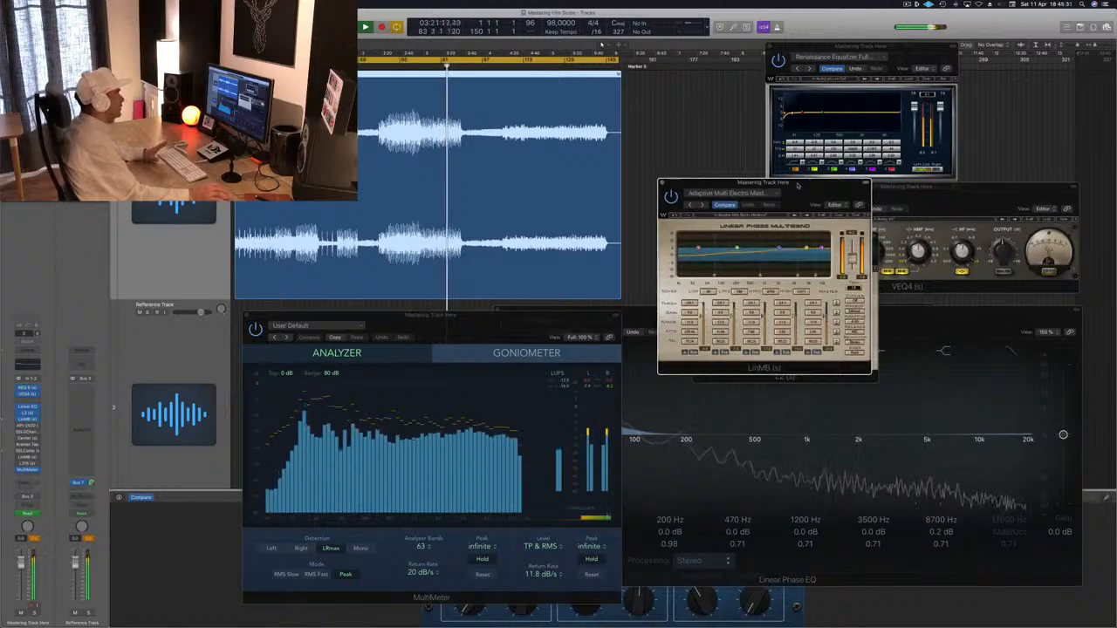
- Replay the score from the beginning and skip ahead to a fuller passage while fine-tuning the Linear Phase Multiband
key(Return)
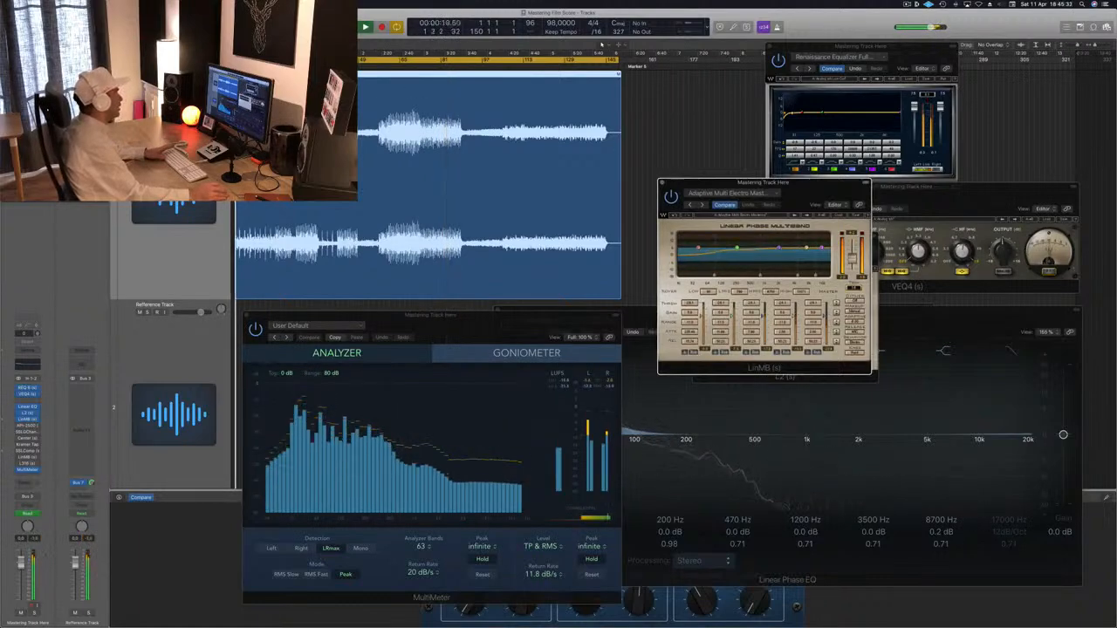
key(alt+period)
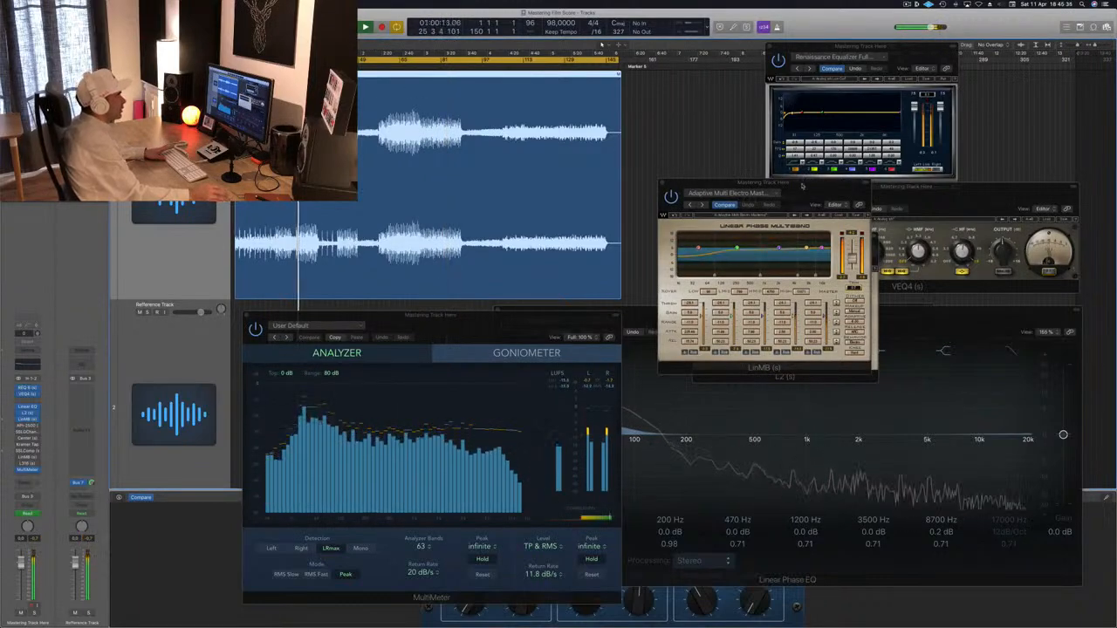
drag(764, 183, 771, 184)
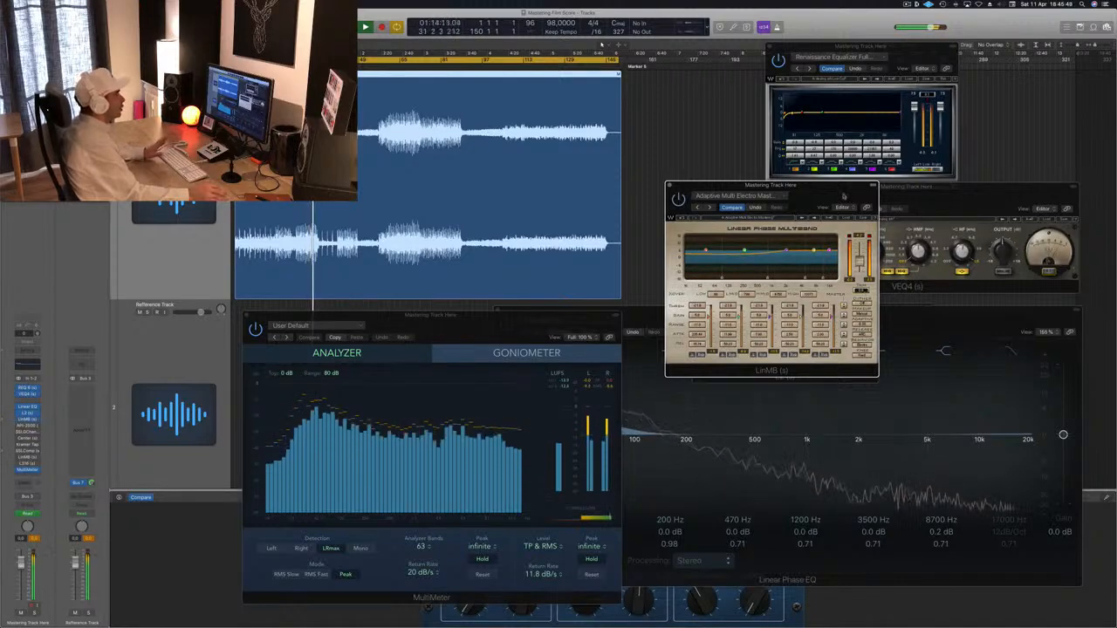
drag(843, 196, 853, 196)
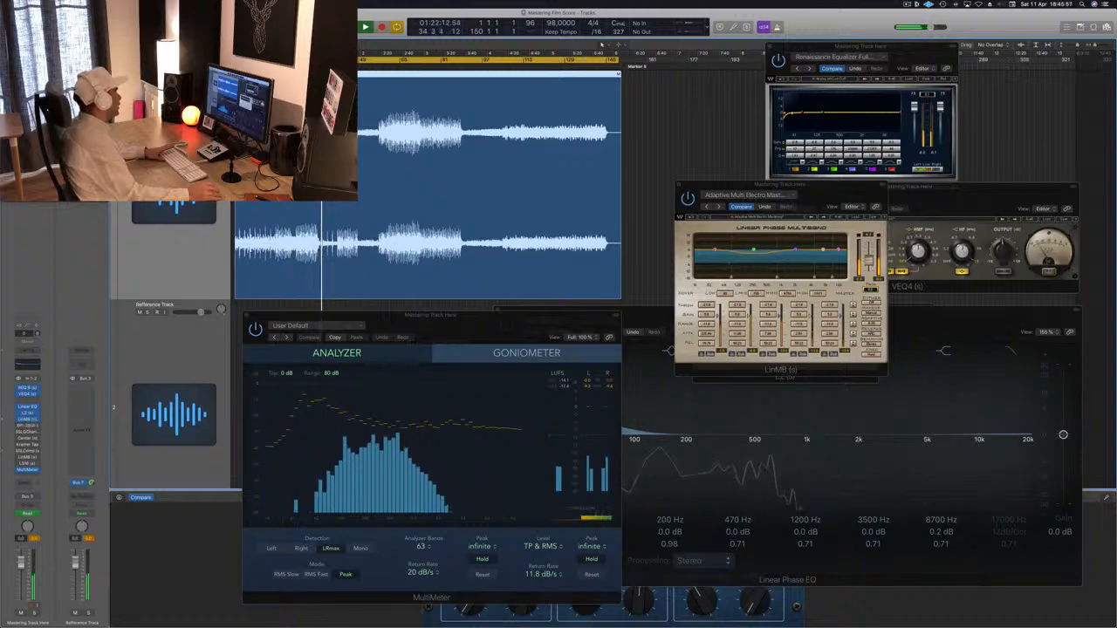
- Open the API-2500 compressor, move the Linear Phase Multiband window over the VEQ4, and place the API-2500 beside it
click(28, 427)
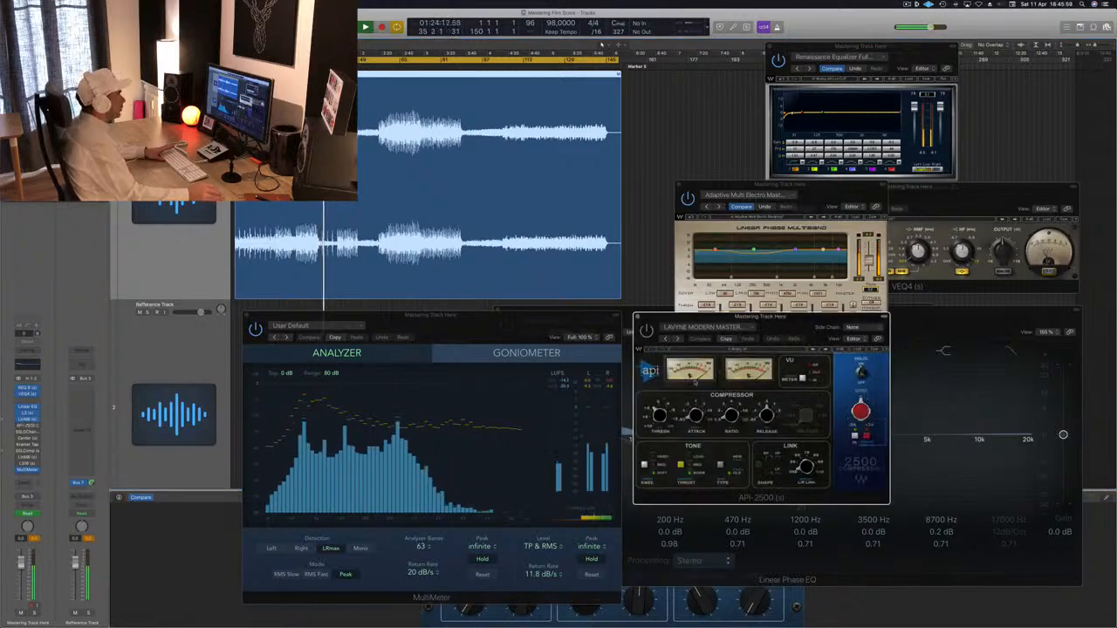
drag(793, 340, 808, 330)
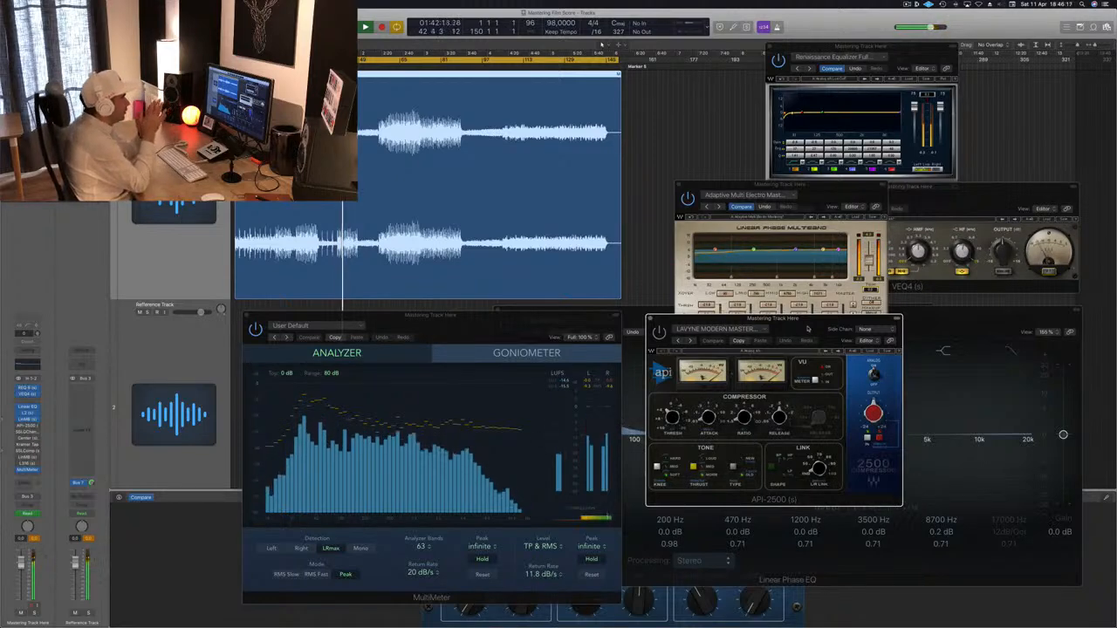
drag(808, 329, 775, 337)
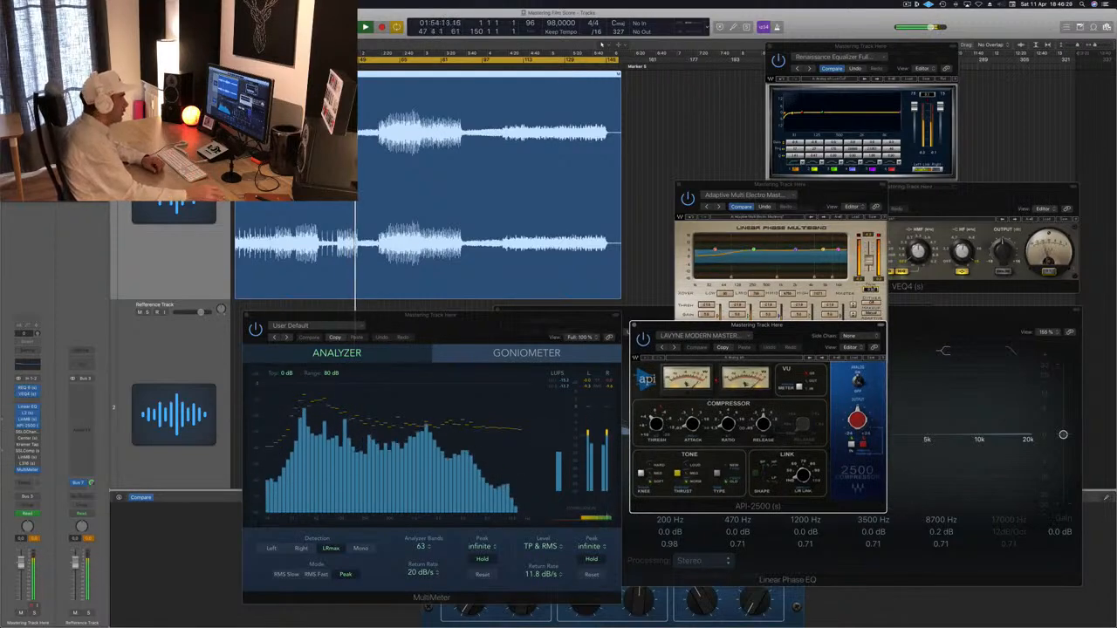
click(873, 291)
drag(853, 184, 1029, 194)
drag(823, 328, 855, 250)
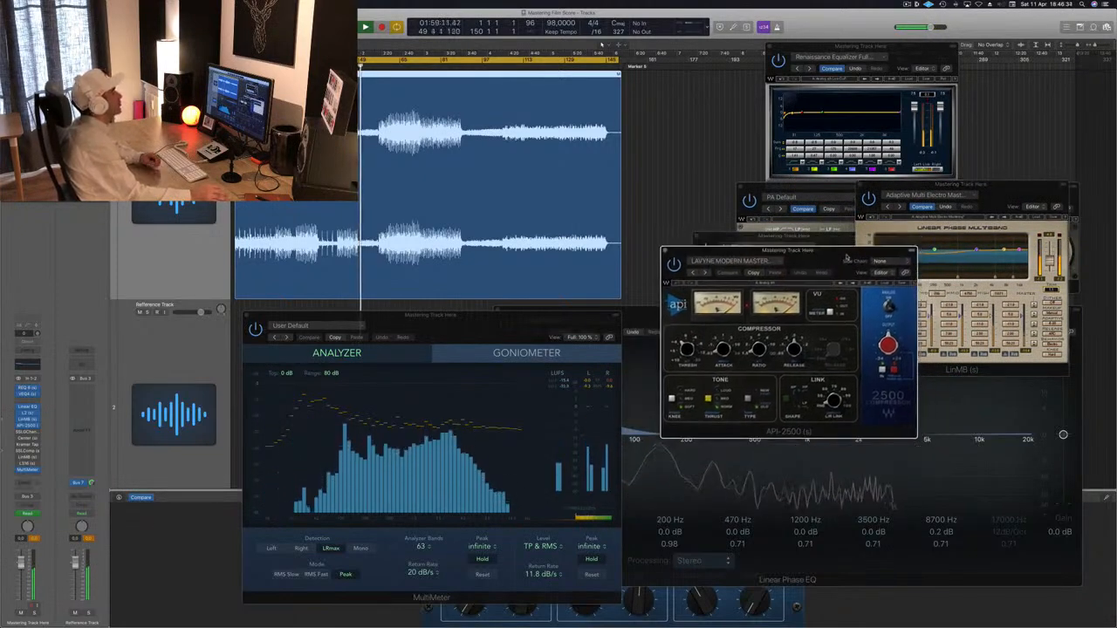
- Replay the loud passage and open the SSLGChannel, placing its window over the API-2500
click(382, 61)
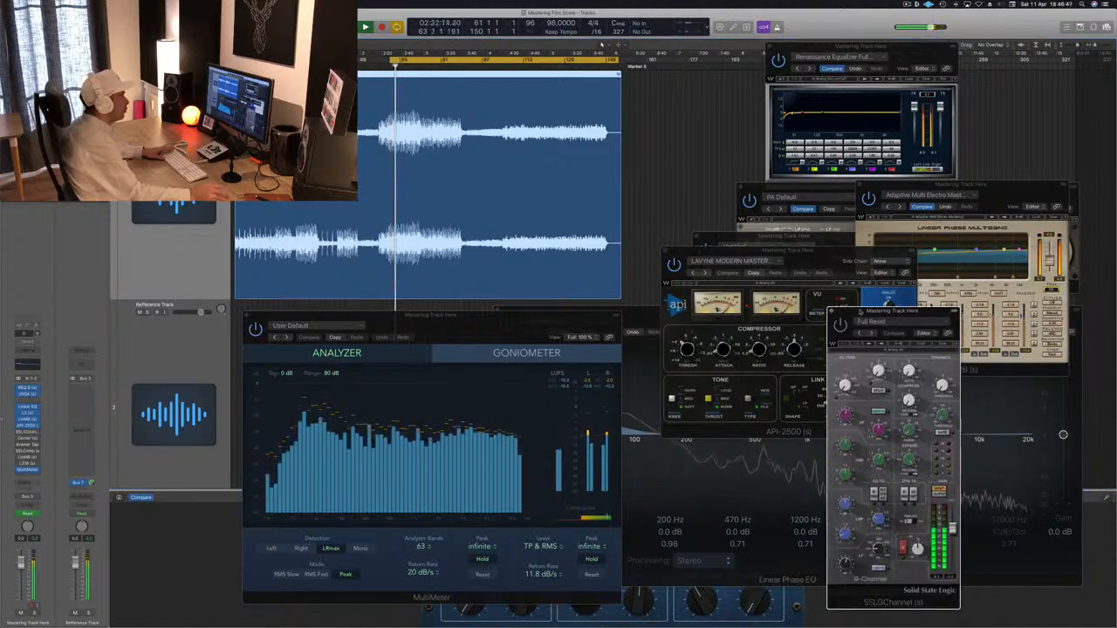
drag(689, 270, 683, 244)
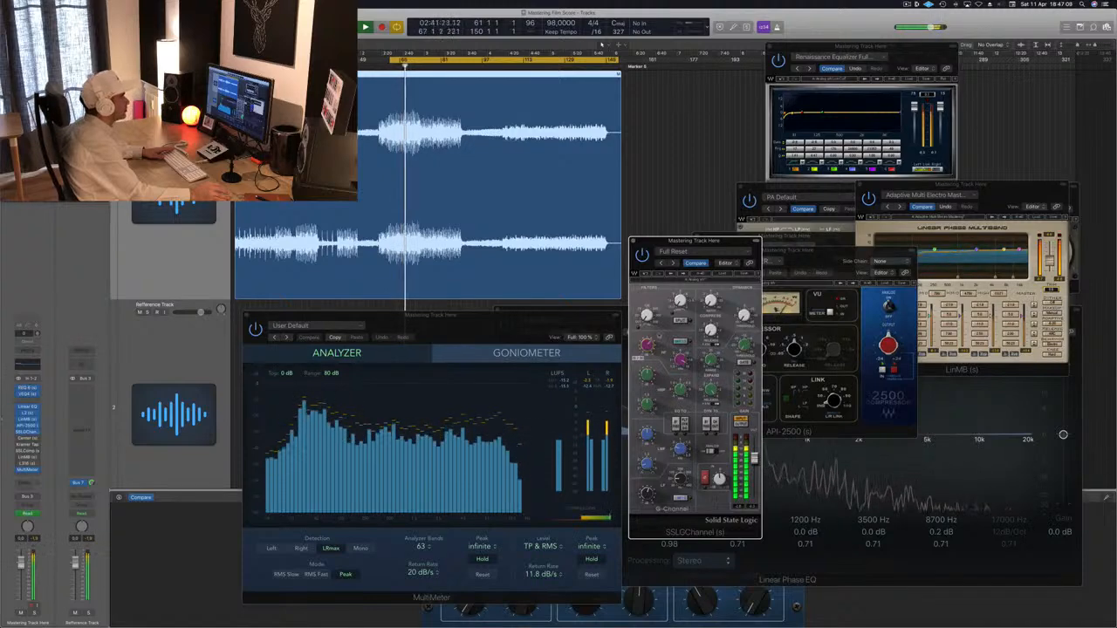
drag(698, 241, 784, 215)
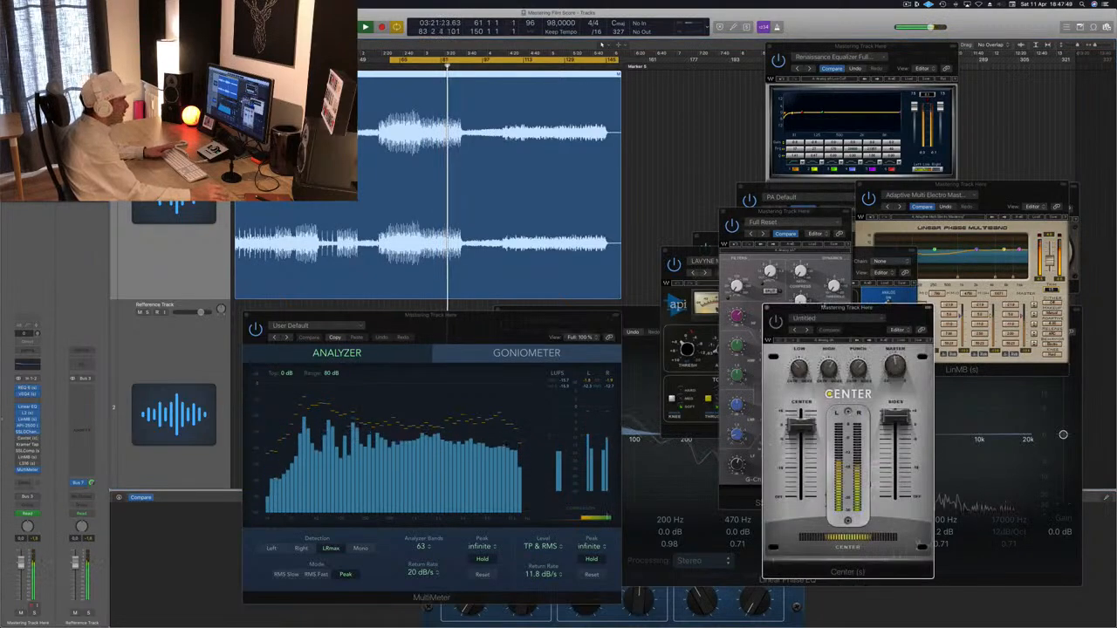
- Lower the Sides fader slightly in the Center plug-in, and close its window
drag(843, 312, 782, 299)
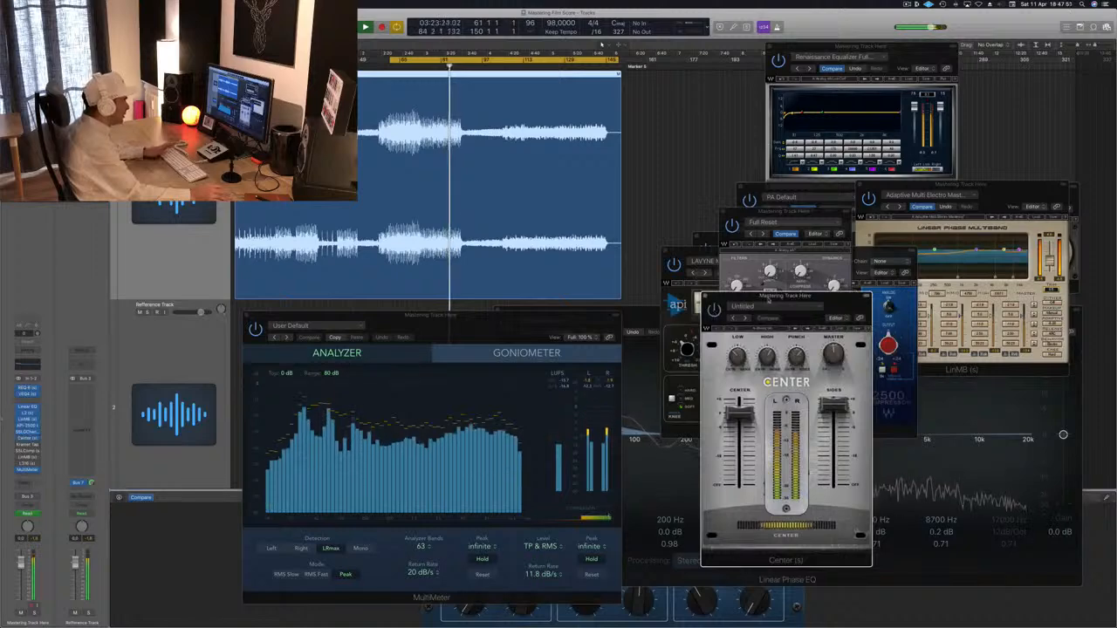
drag(834, 404, 834, 408)
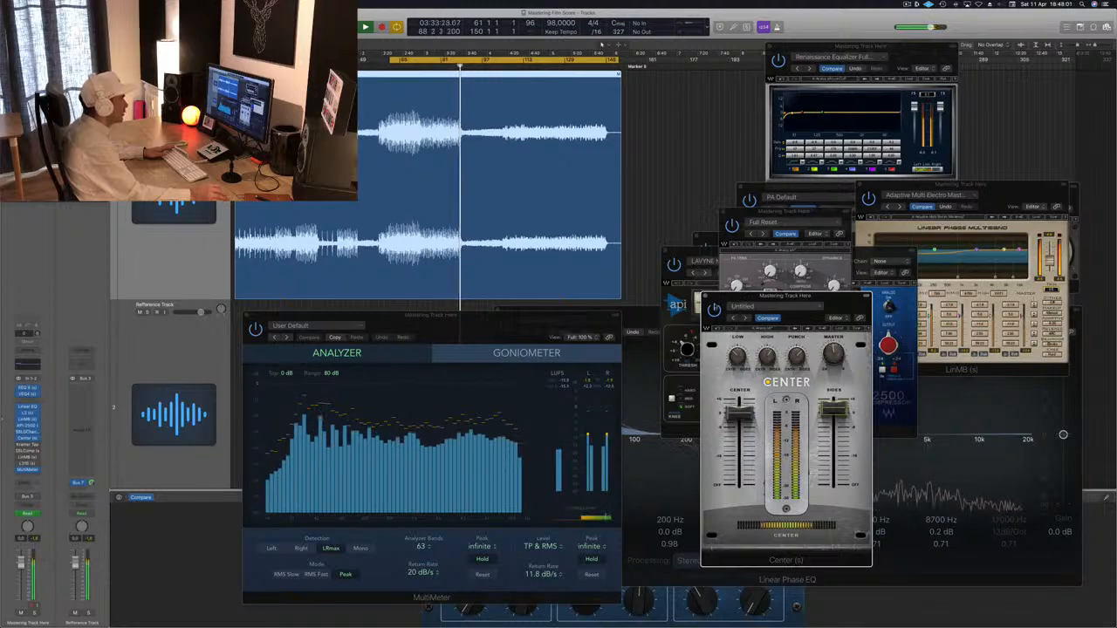
key(super+w)
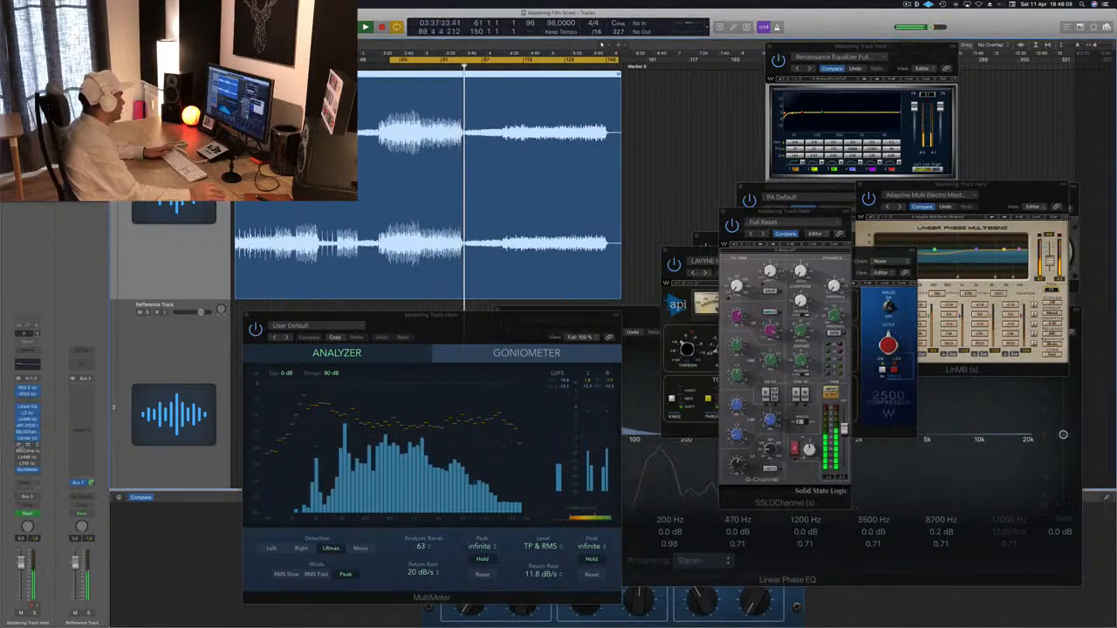
- Open the Kramer Tape plug-in, move its window over the SSLGChannel, and stop playback
click(25, 445)
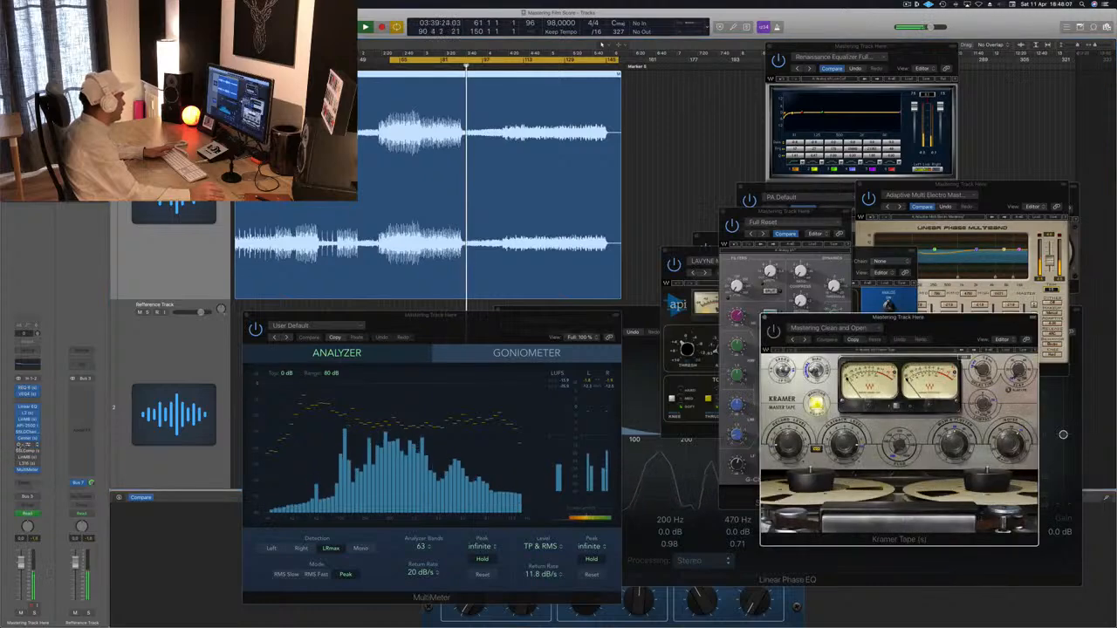
drag(873, 316, 803, 185)
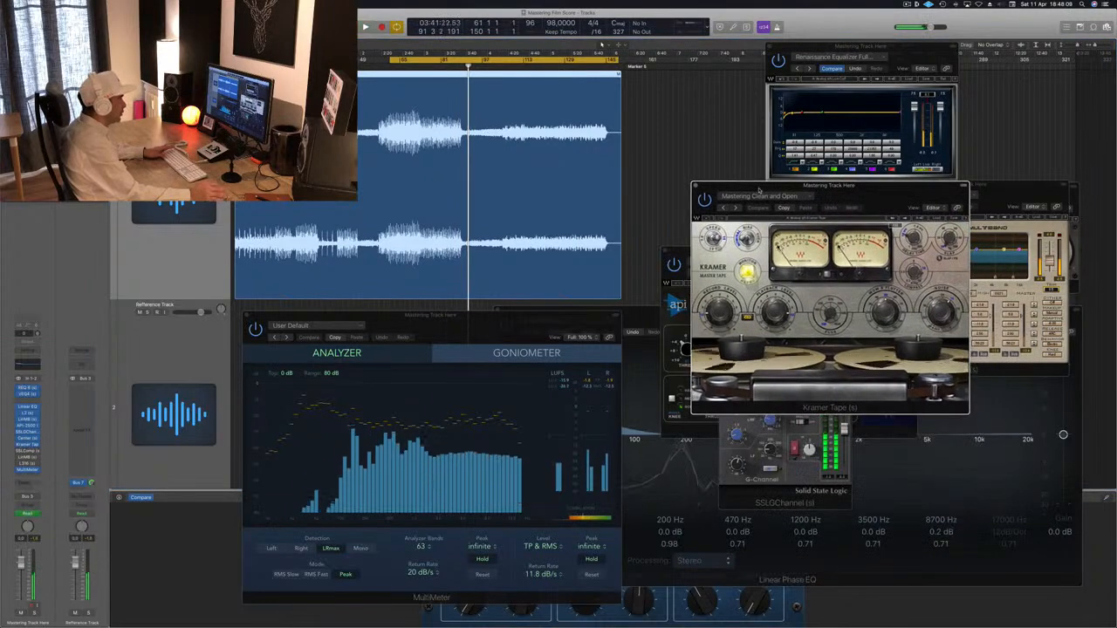
key(space)
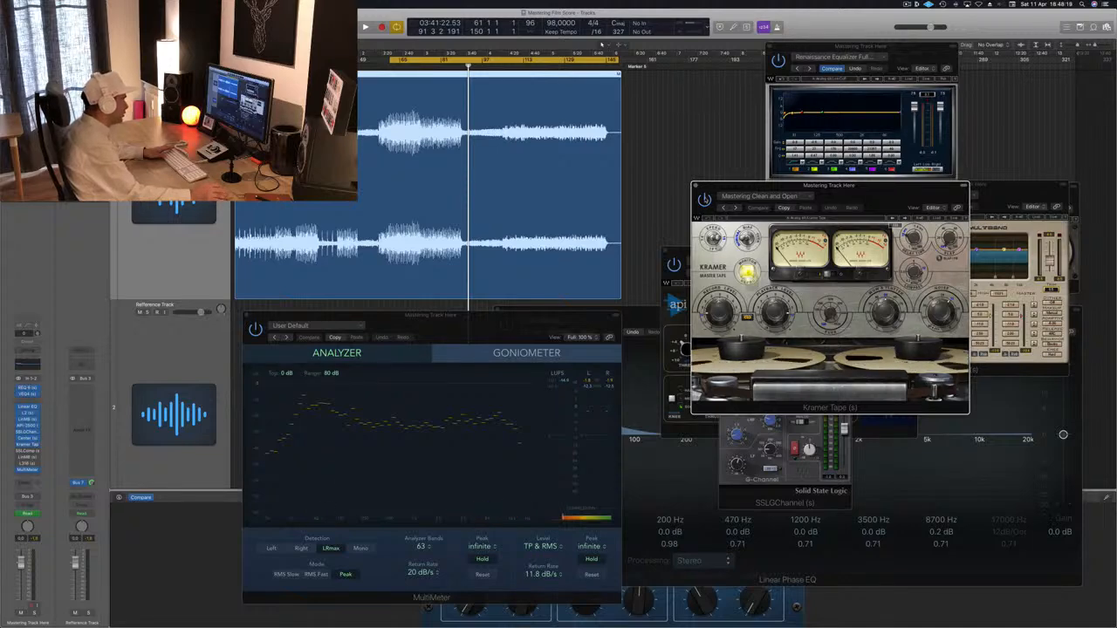
- Audition the loud passage from bar 61 through the Kramer Tape, shifting its window slightly aside
key(space)
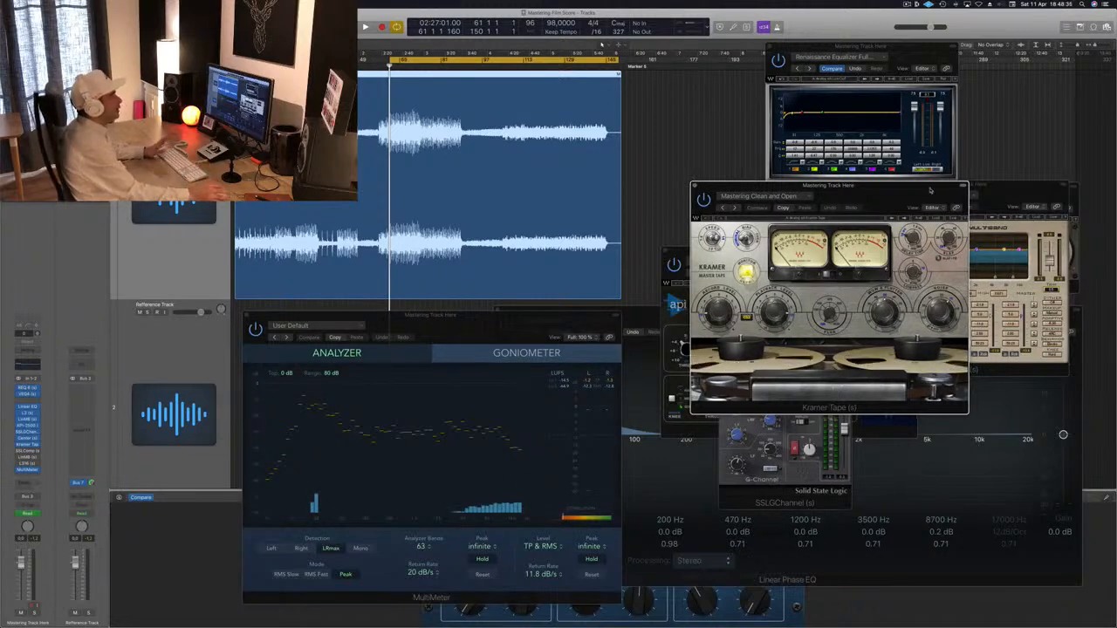
drag(931, 190, 926, 193)
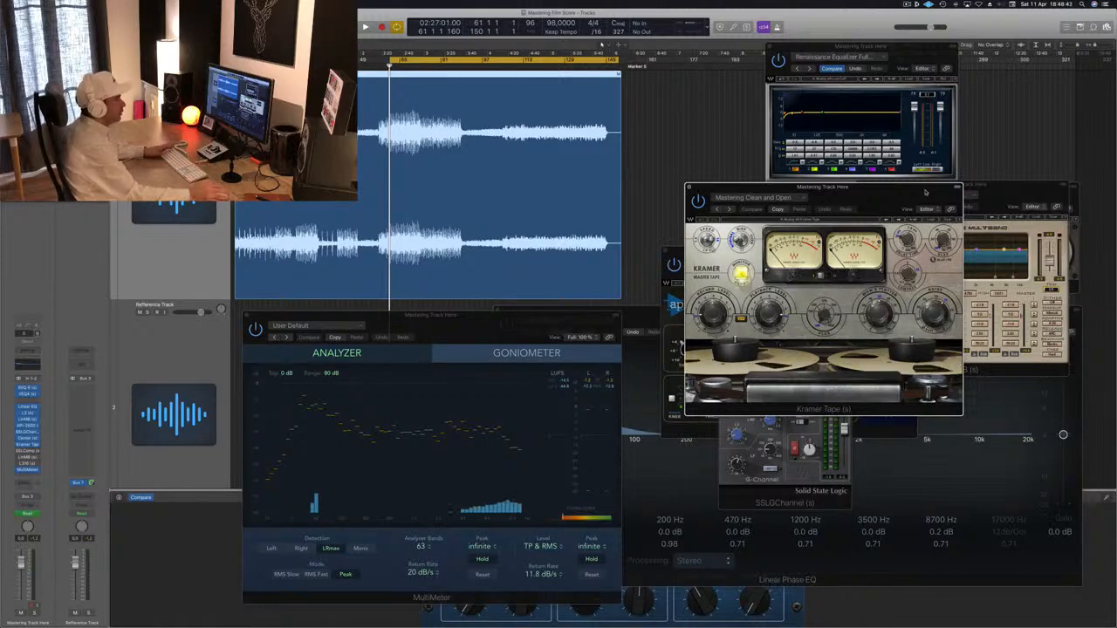
drag(925, 192, 919, 193)
key(space)
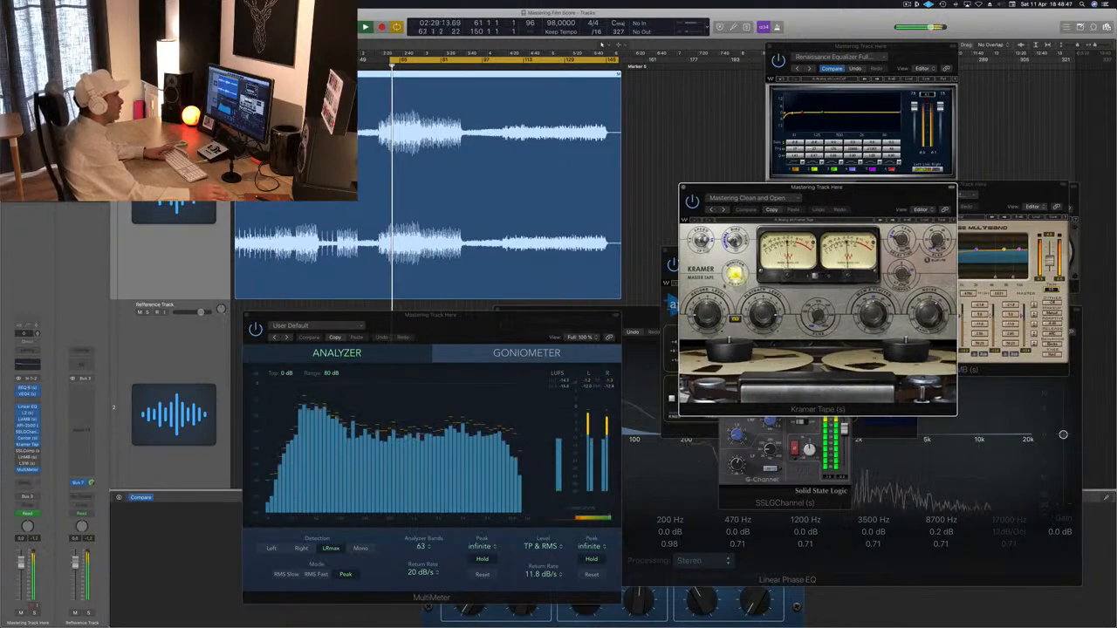
- Move the Kramer Tape window aside, open the SSLComp to check it over the waveform, and close it
drag(920, 187, 992, 168)
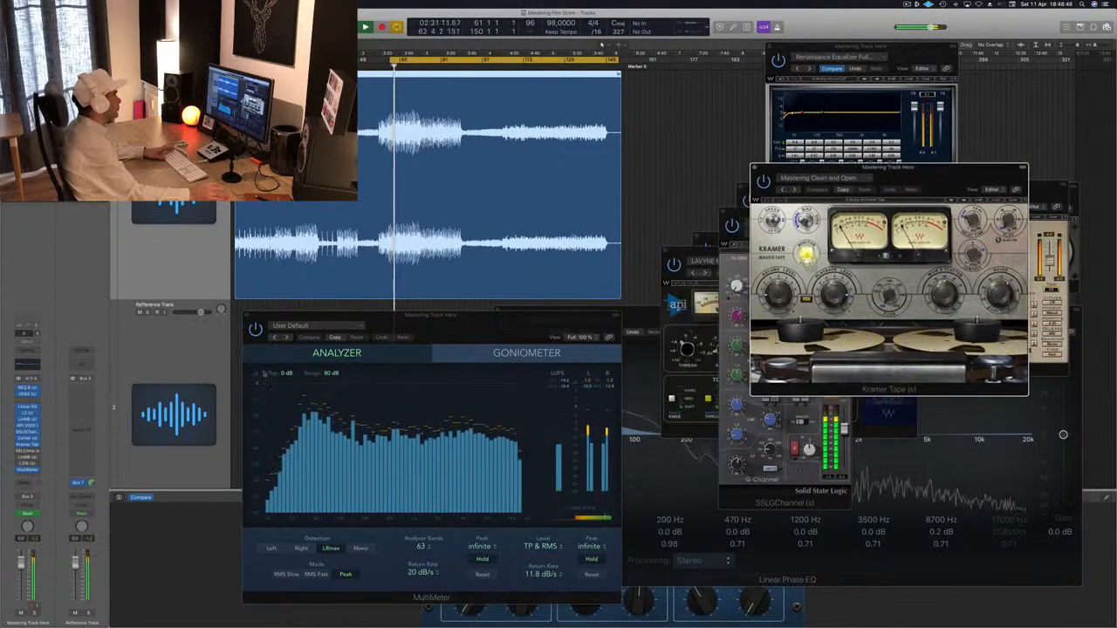
click(569, 392)
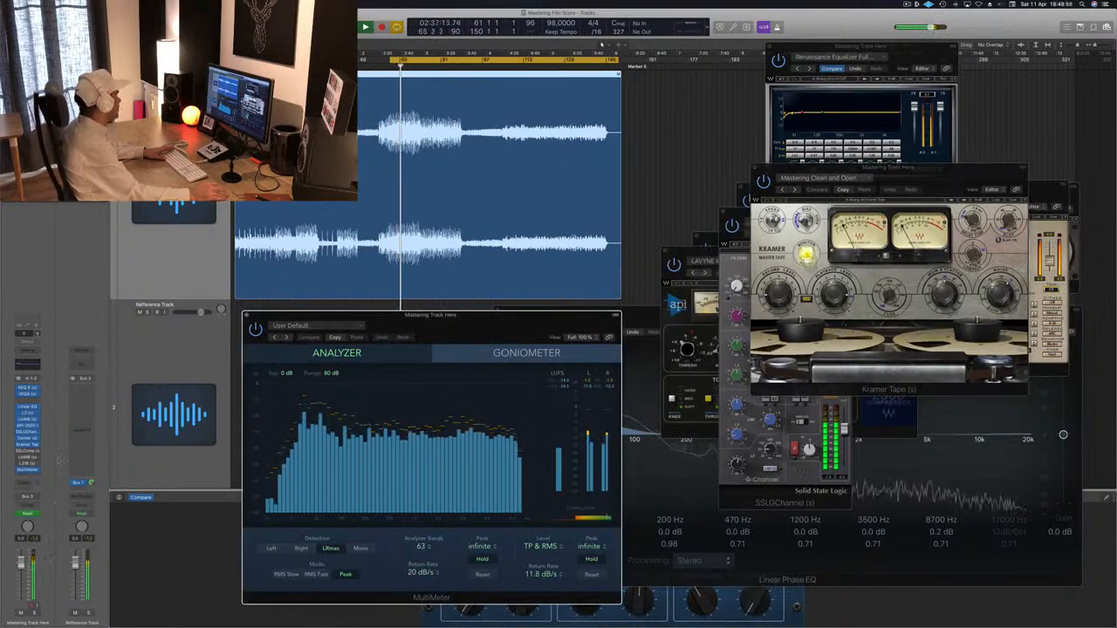
click(29, 454)
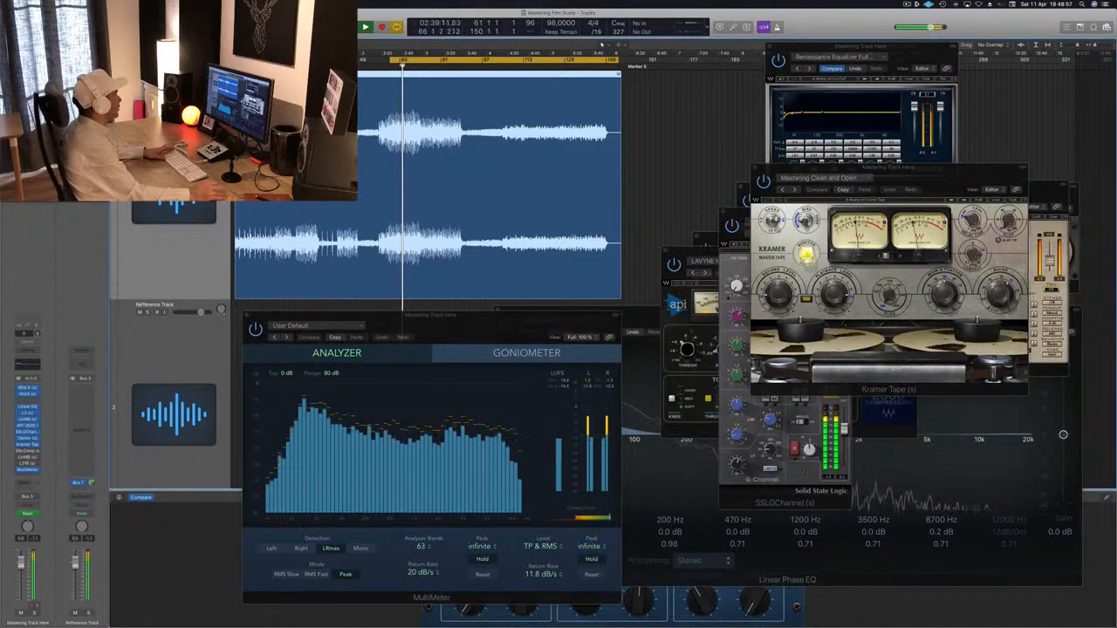
click(27, 455)
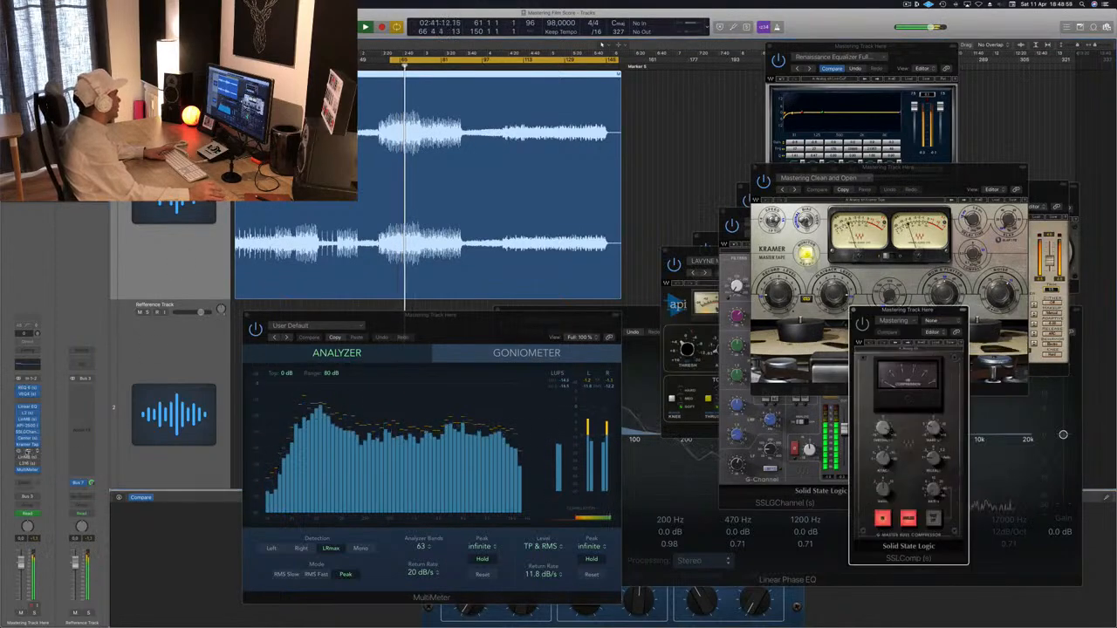
drag(882, 312, 591, 203)
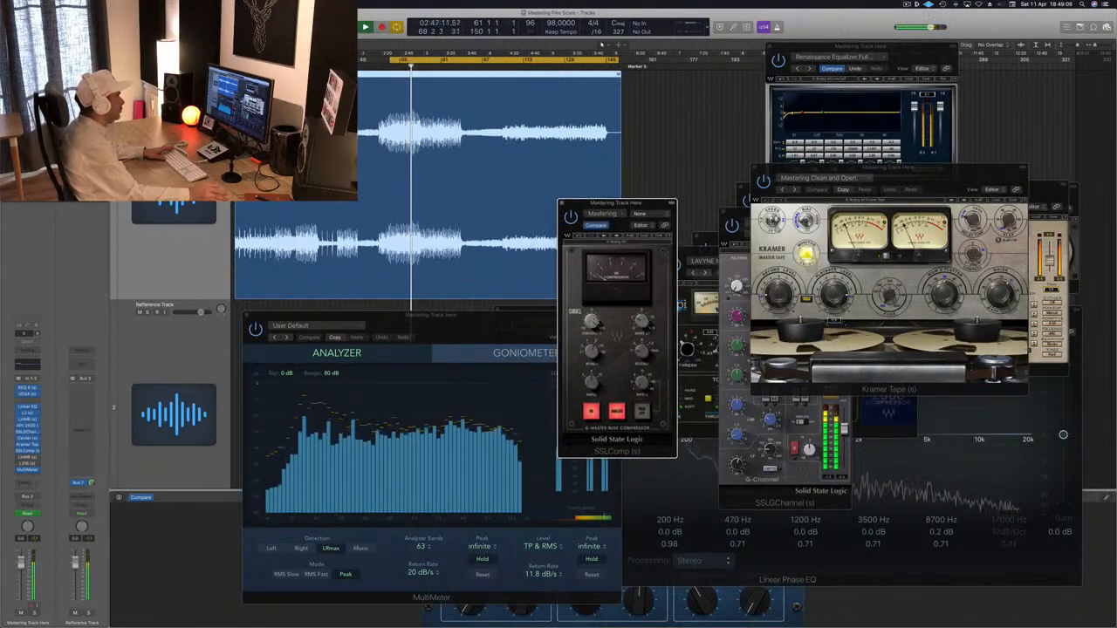
key(super+w)
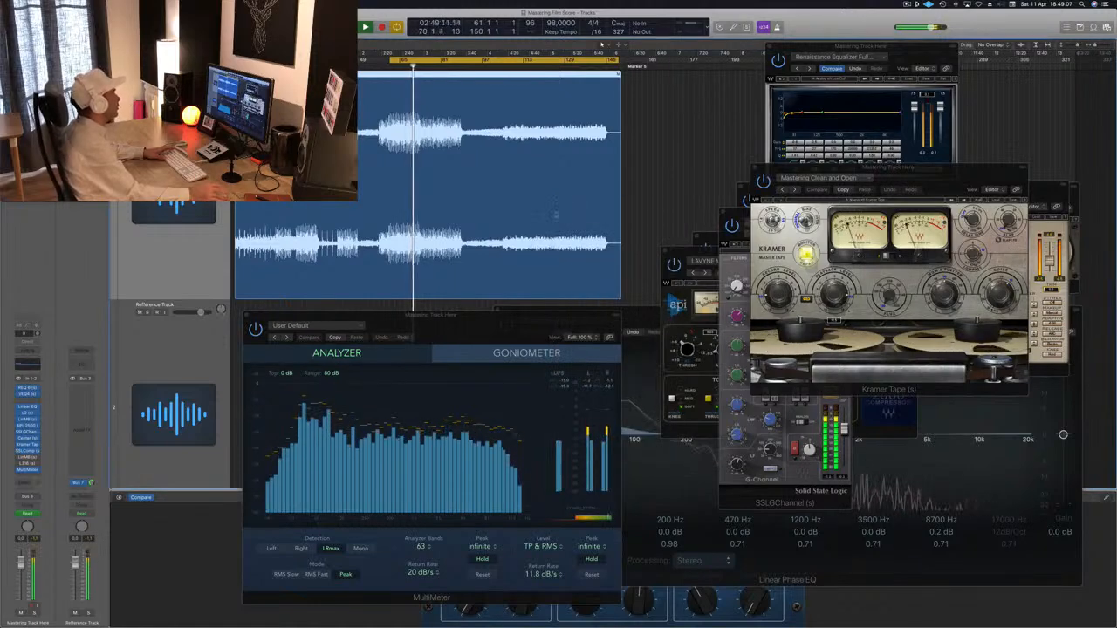
- Play the quieter passage from about bar 105 and open the Multi Opto Mastering LinMB, placing its window over the MultiMeter
click(503, 59)
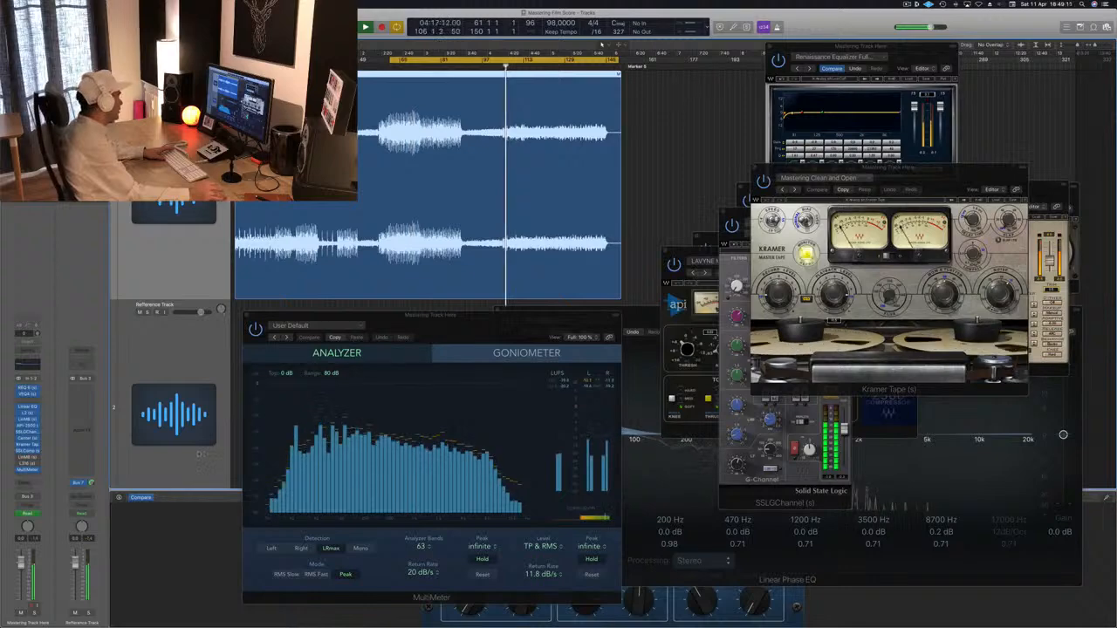
click(1062, 434)
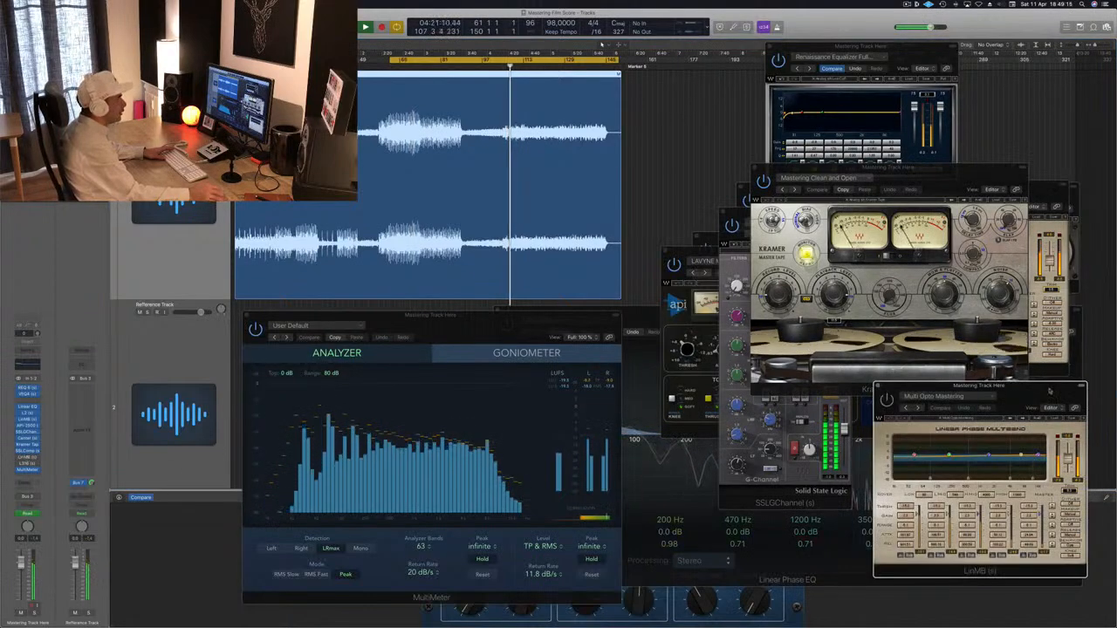
drag(1049, 399, 607, 384)
- Close the Adaptive Multi Electro LinMB, and arrange the Kramer Tape and the Multi Opto Mastering LinMB side by side
drag(847, 170, 824, 316)
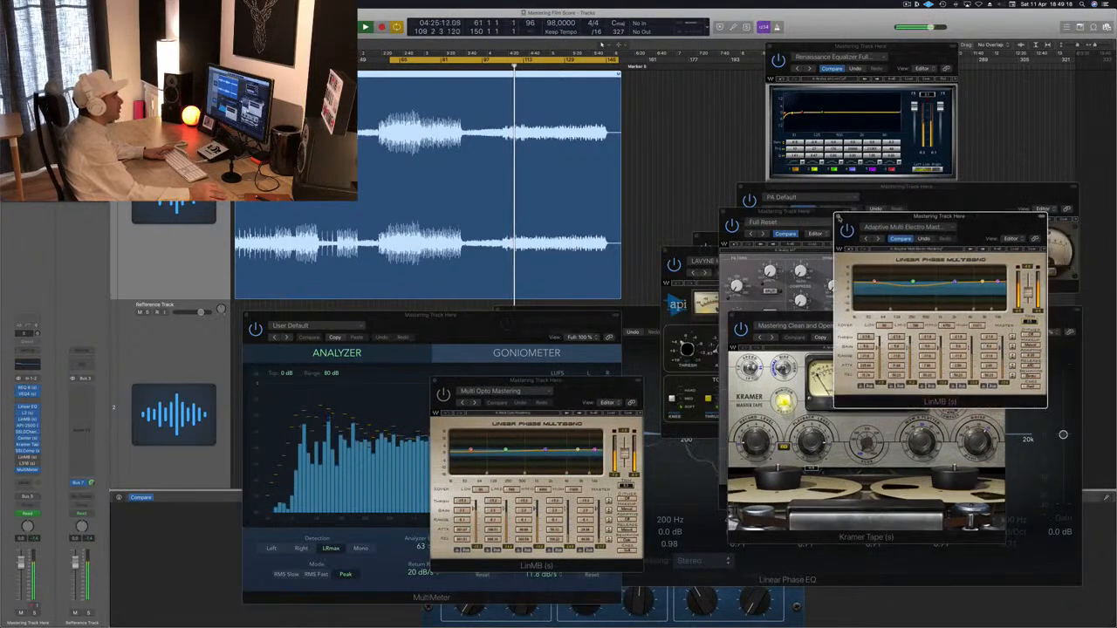
click(785, 188)
drag(838, 316, 910, 304)
drag(588, 383, 759, 283)
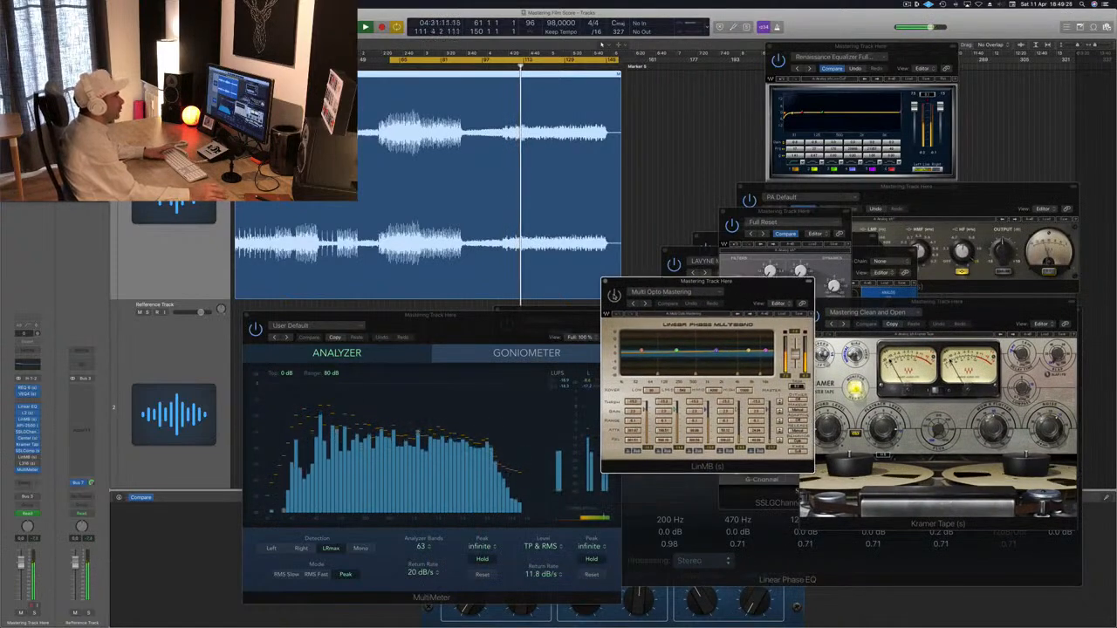
- Toggle the Multi Opto LinMB's bypass, audition the loud passage beside the MultiMeter, and stop playback
click(614, 295)
drag(754, 287, 789, 306)
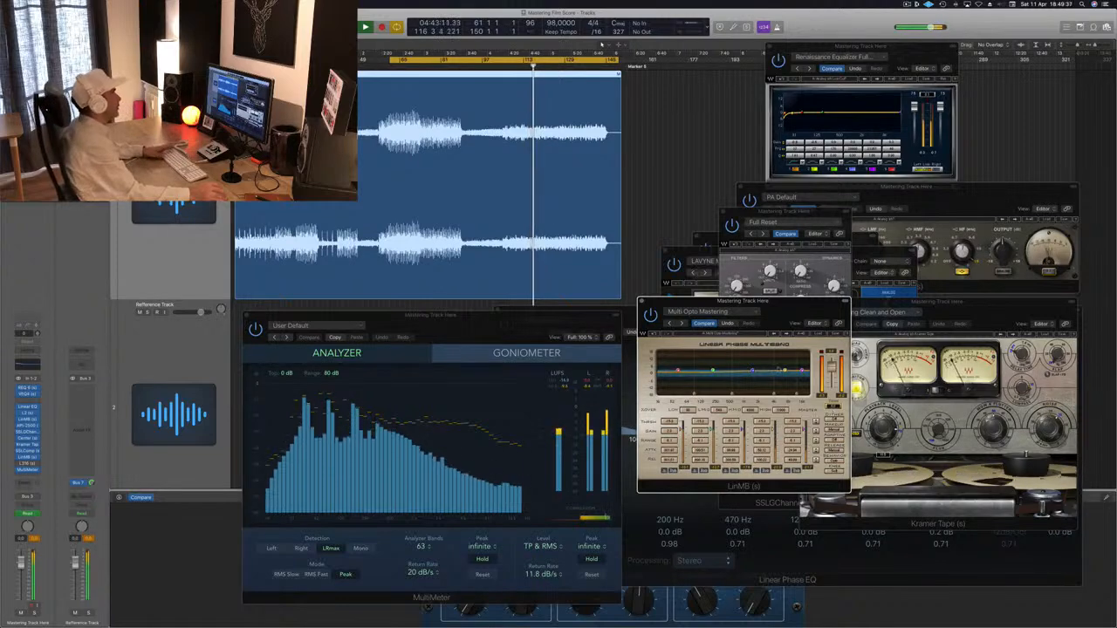
key(space)
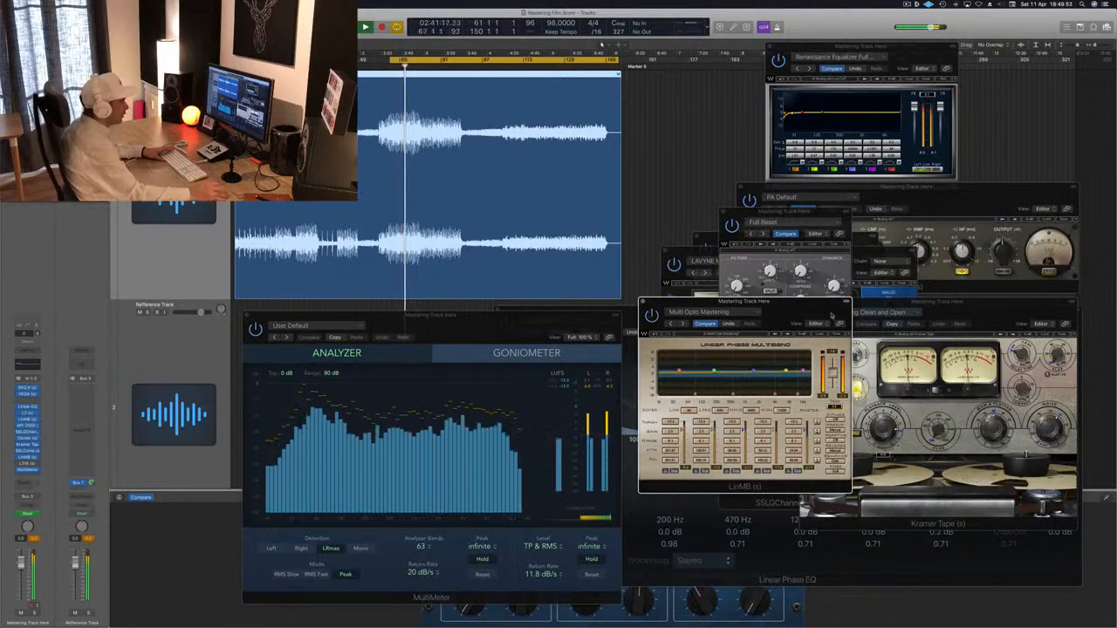
drag(831, 316, 849, 293)
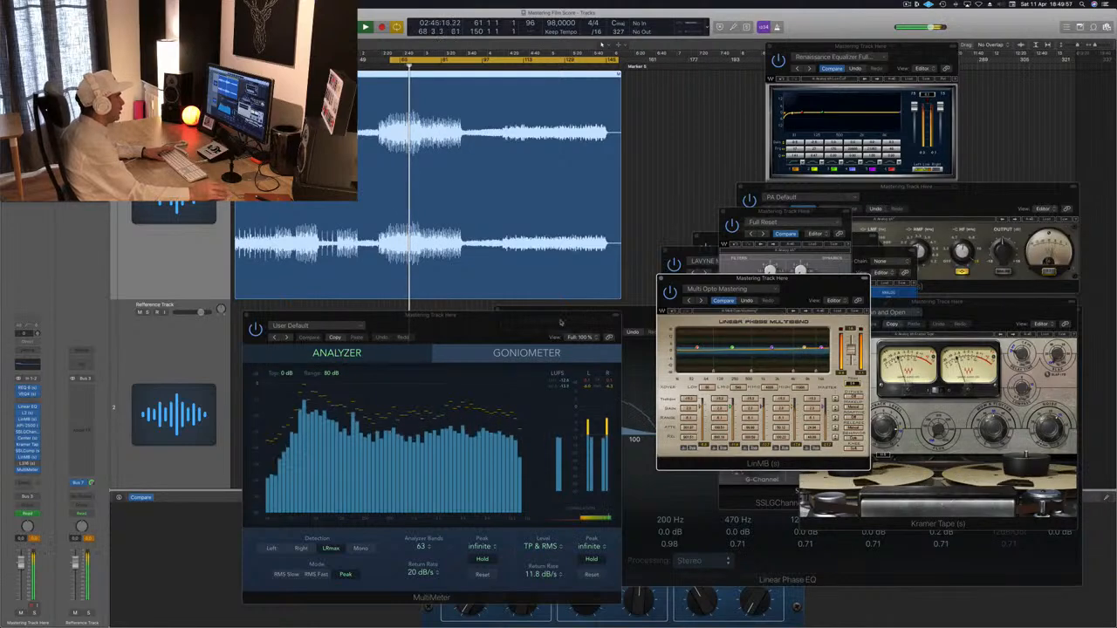
drag(561, 322, 574, 321)
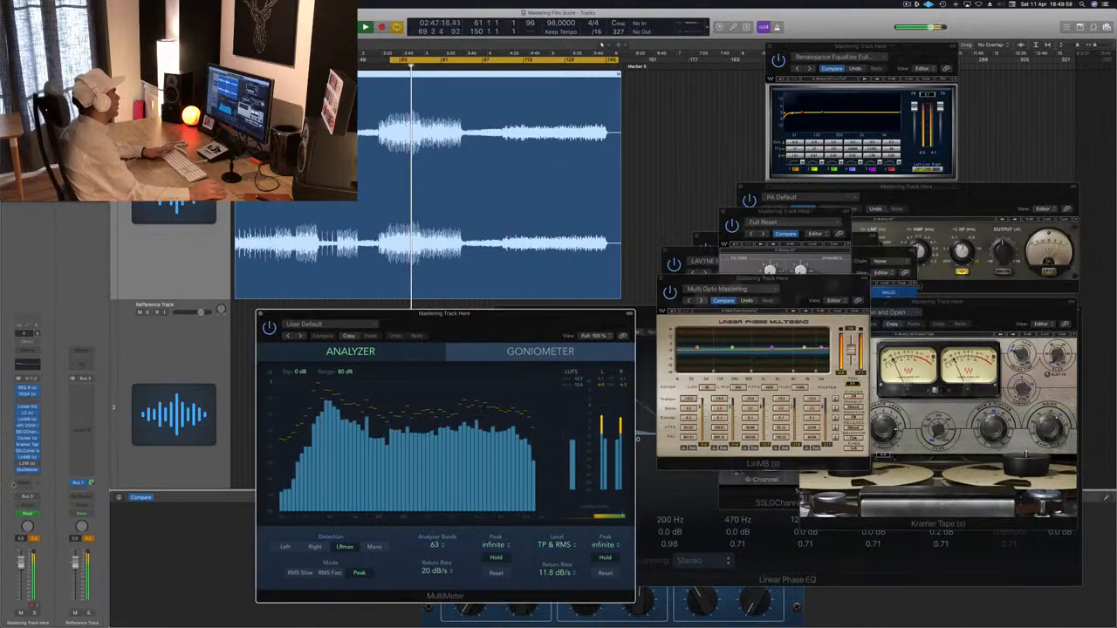
key(space)
- Open the L316 limiter over the LinMB, resume playback, and lower its threshold slightly
click(30, 465)
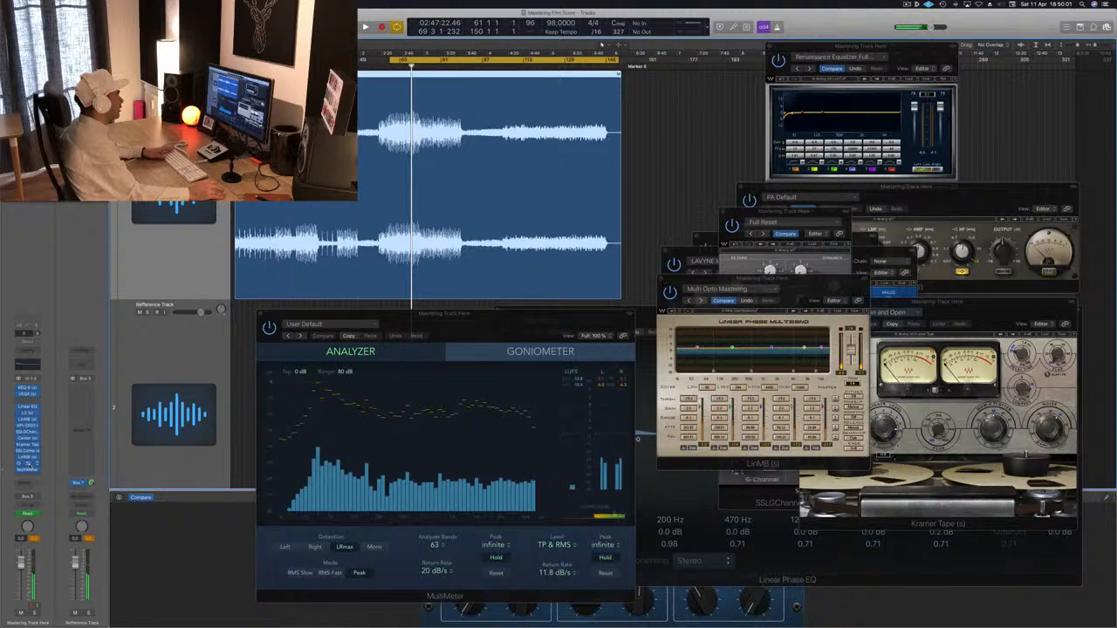
drag(643, 315, 775, 291)
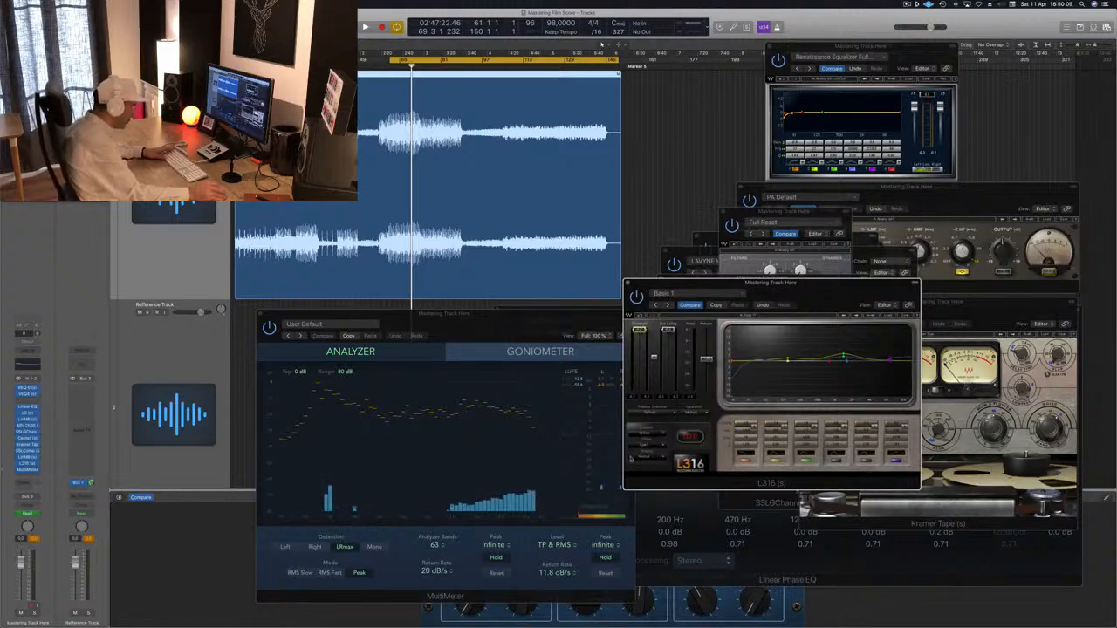
drag(808, 292, 813, 291)
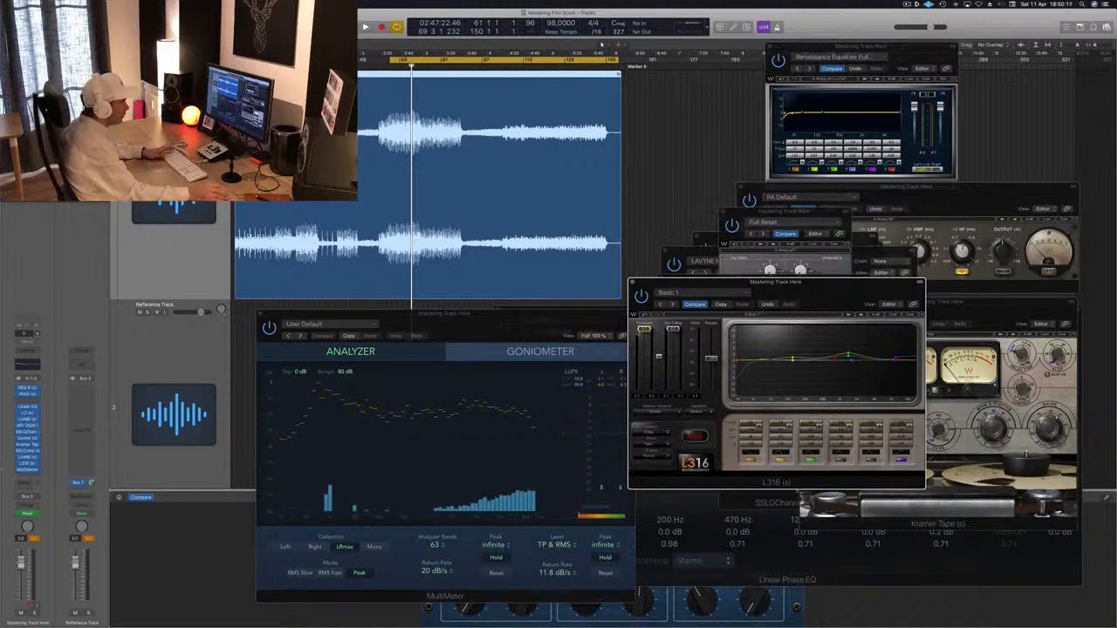
key(space)
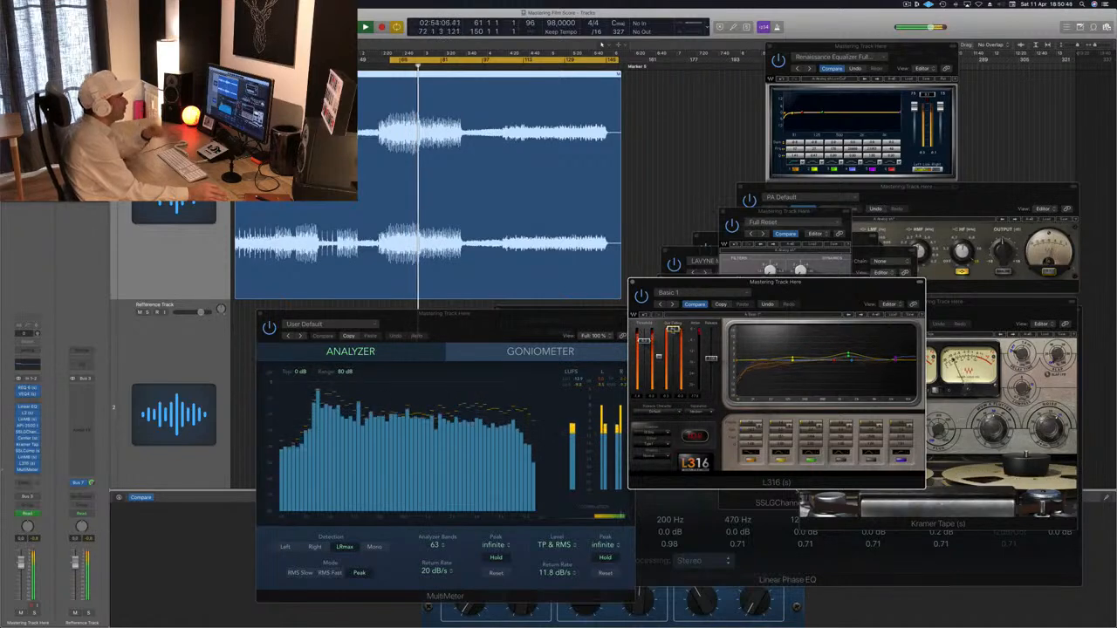
- Replay the loud passage from about bar 61, and move the L316 window down away from the LinMB
drag(816, 292, 781, 308)
click(384, 58)
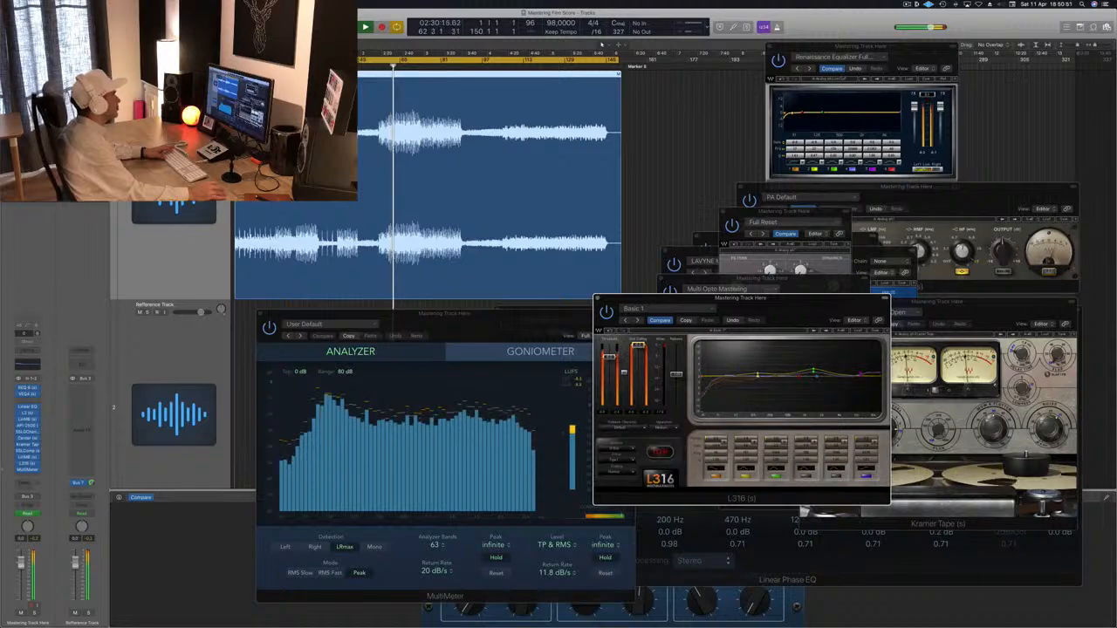
click(635, 284)
drag(764, 306, 713, 399)
- Close the SSLGChannel, L2 and API-2500 windows, shifting the LinMB slightly aside
click(797, 215)
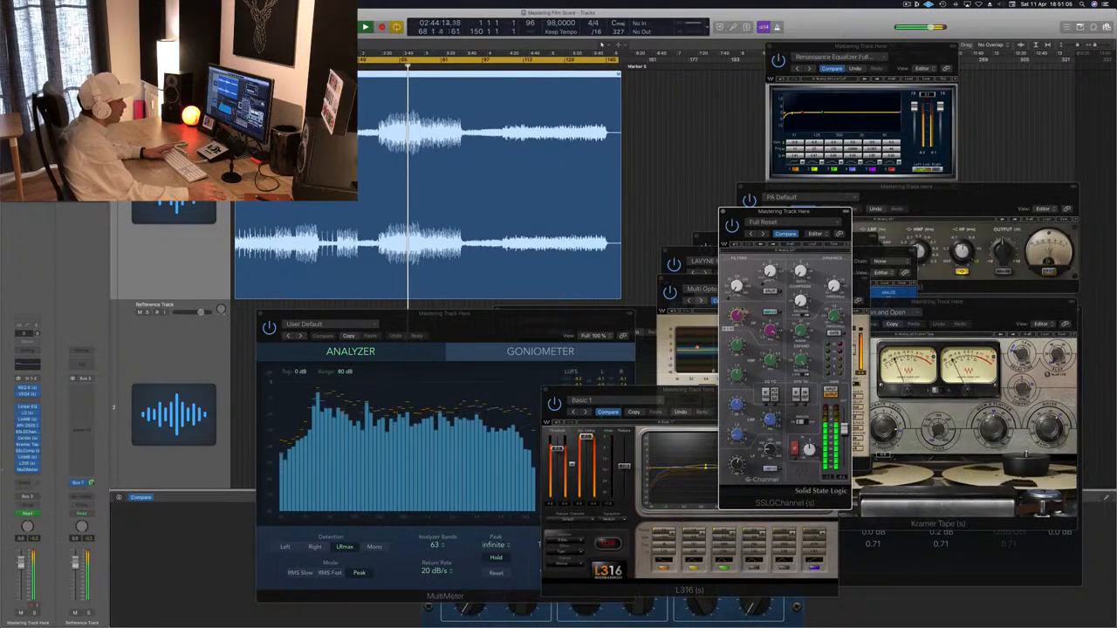
click(724, 212)
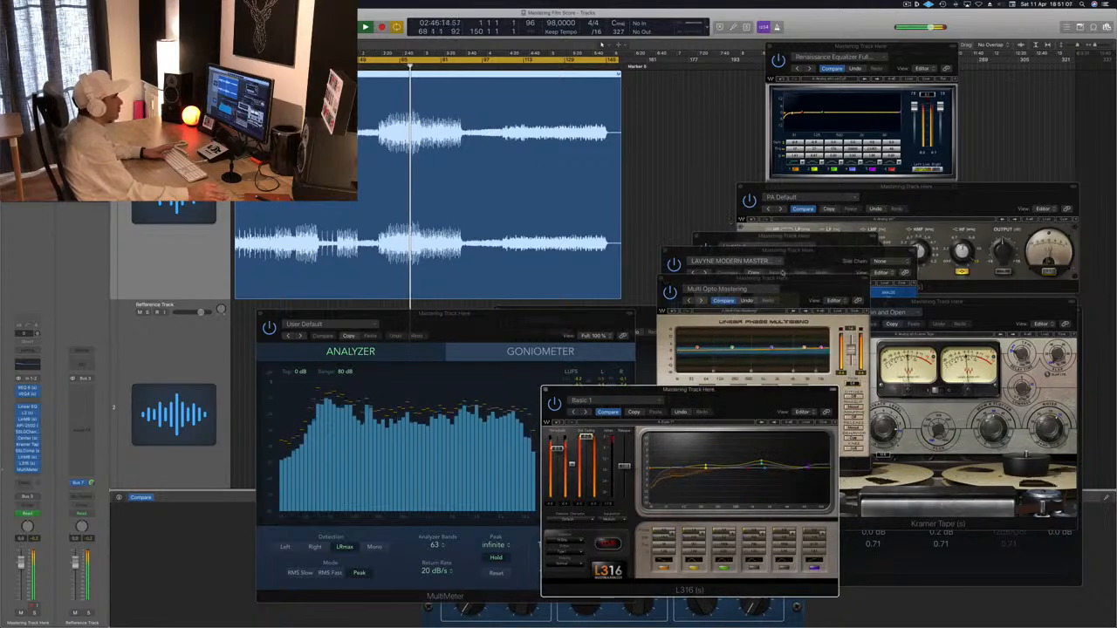
mouse_move(777, 280)
mouse_down()
mouse_move(668, 292)
mouse_move(788, 289)
mouse_up()
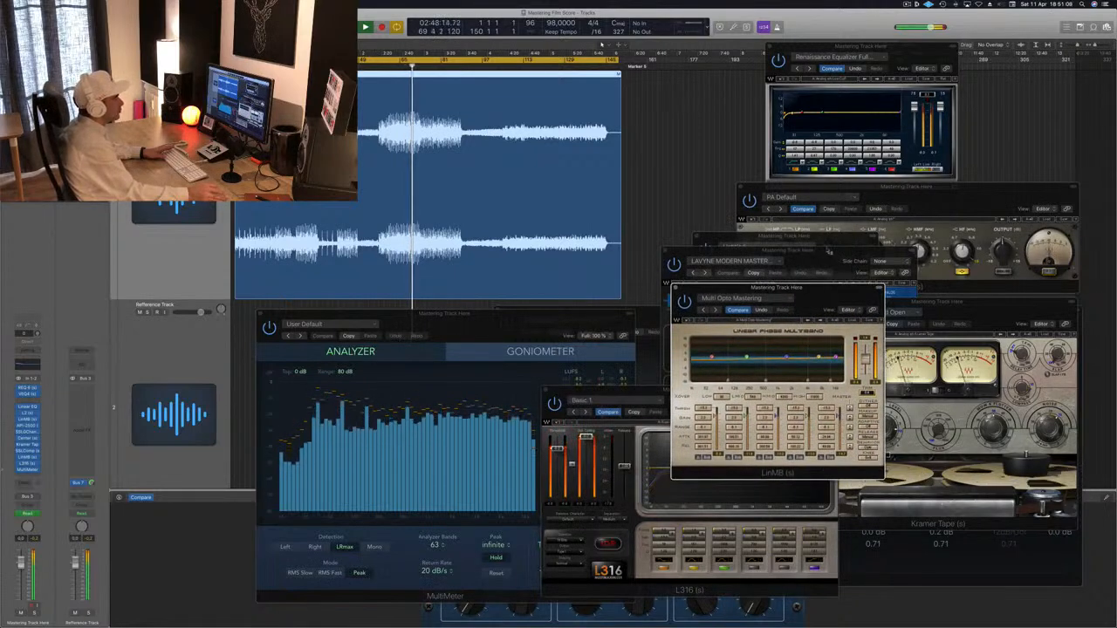
drag(831, 244, 876, 236)
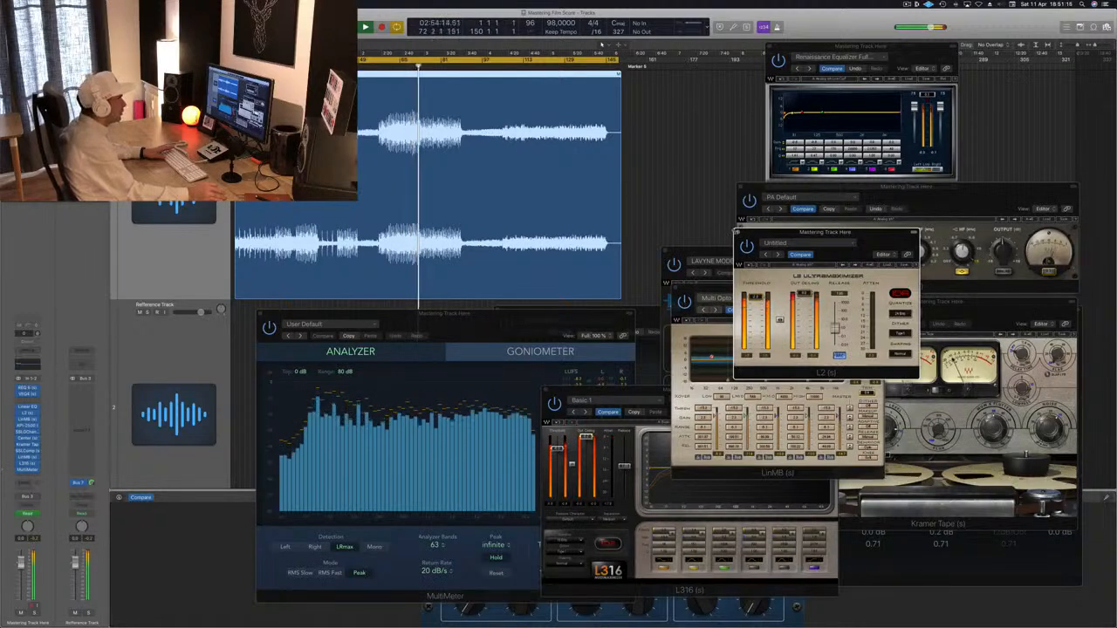
key(super+w)
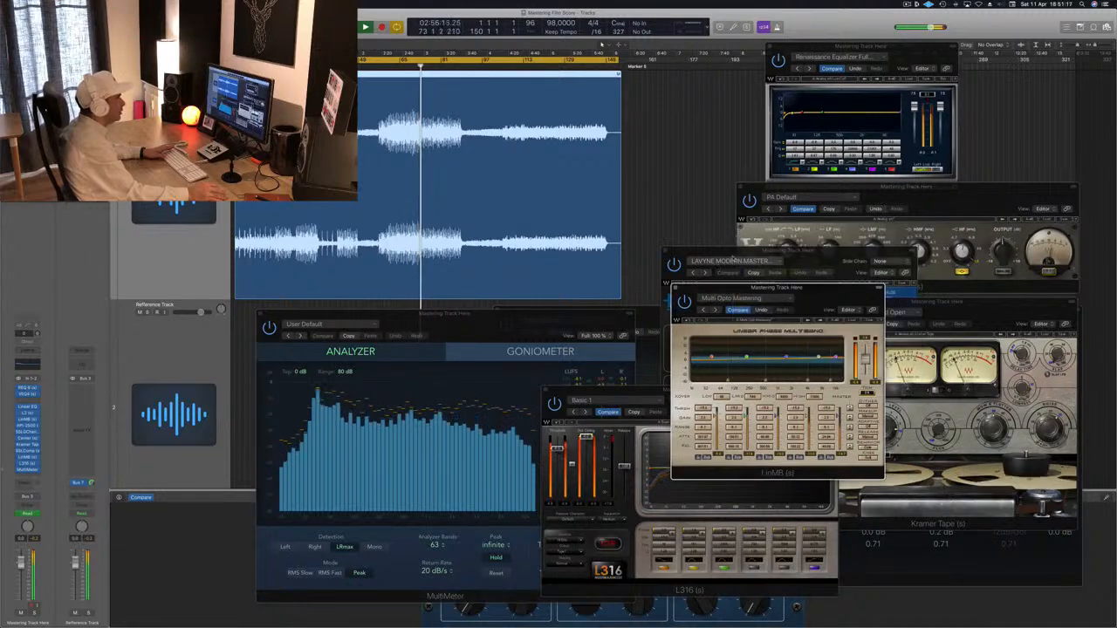
key(super+w)
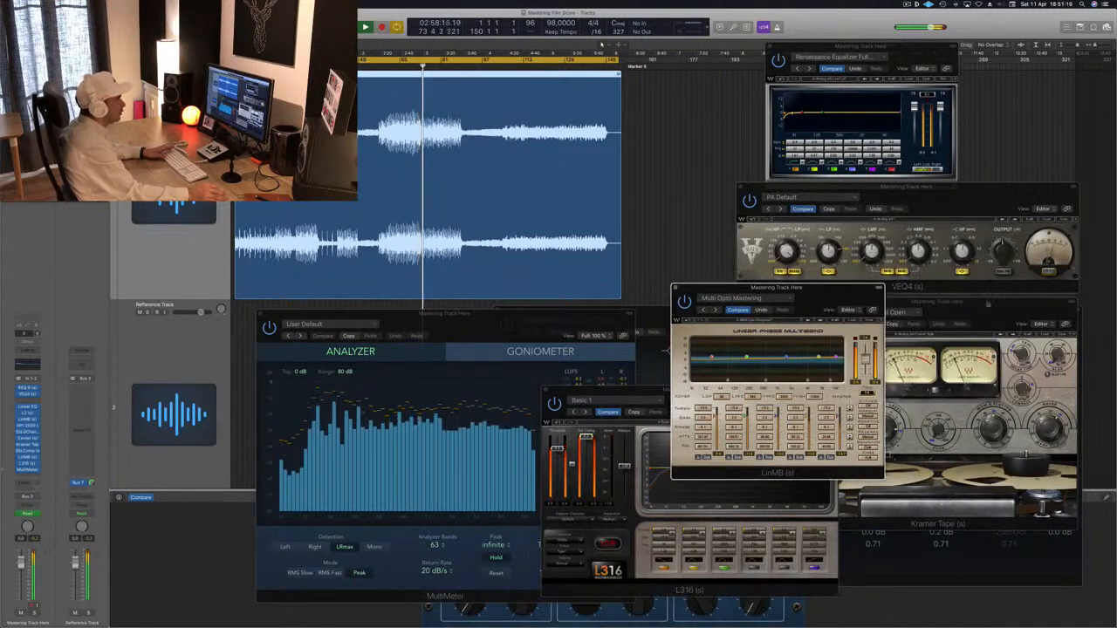
- Close the Kramer Tape and Multi Opto Mastering LinMB windows
click(813, 293)
key(super+w)
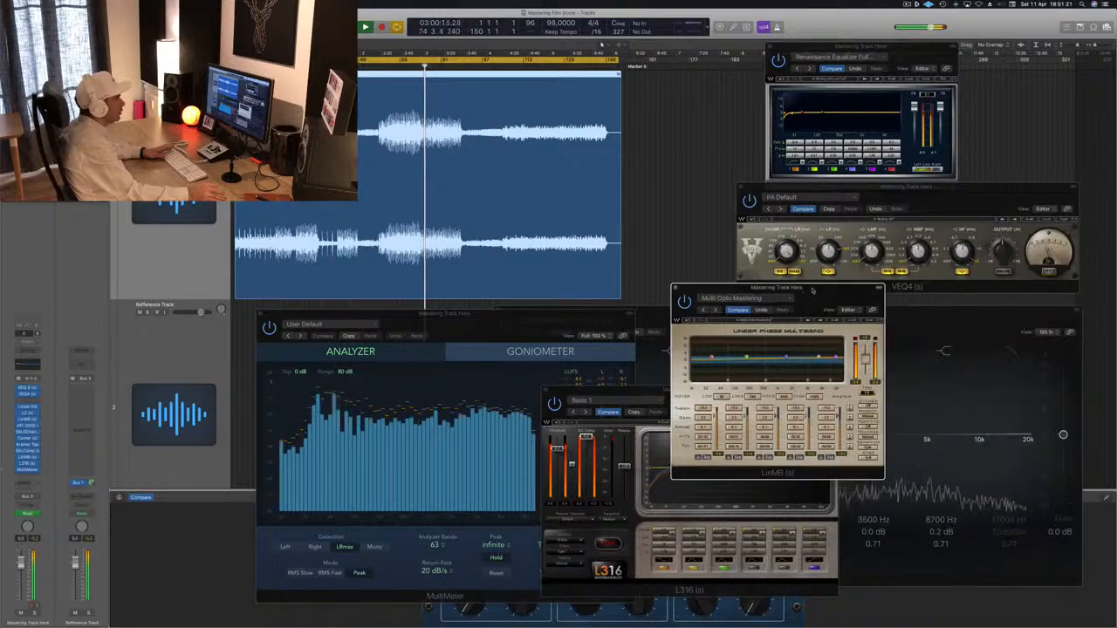
drag(812, 290, 872, 281)
key(super+w)
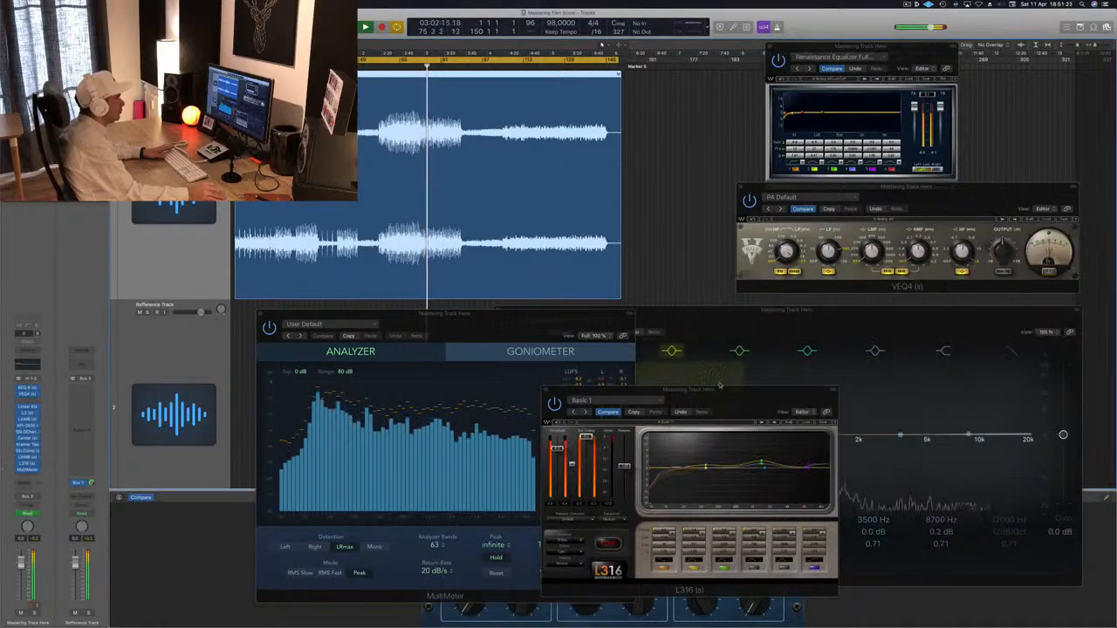
- Move the L316 window aside and lower the Linear Phase EQ's 80 Hz band gain to +1.7 dB
drag(672, 390, 896, 390)
key(super+w)
click(685, 331)
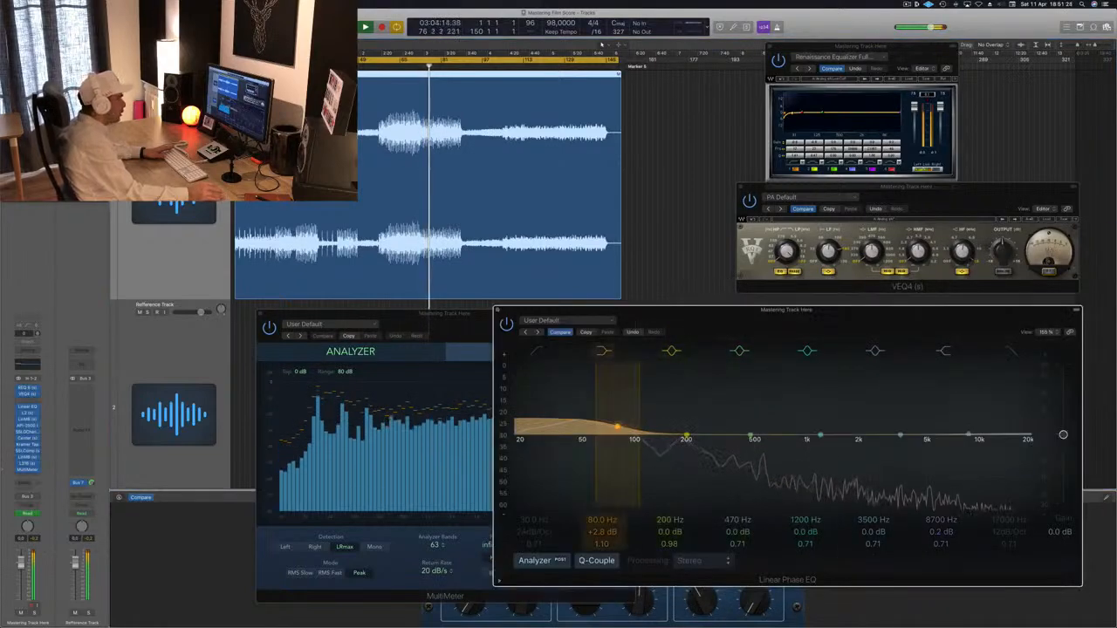
drag(617, 424, 617, 429)
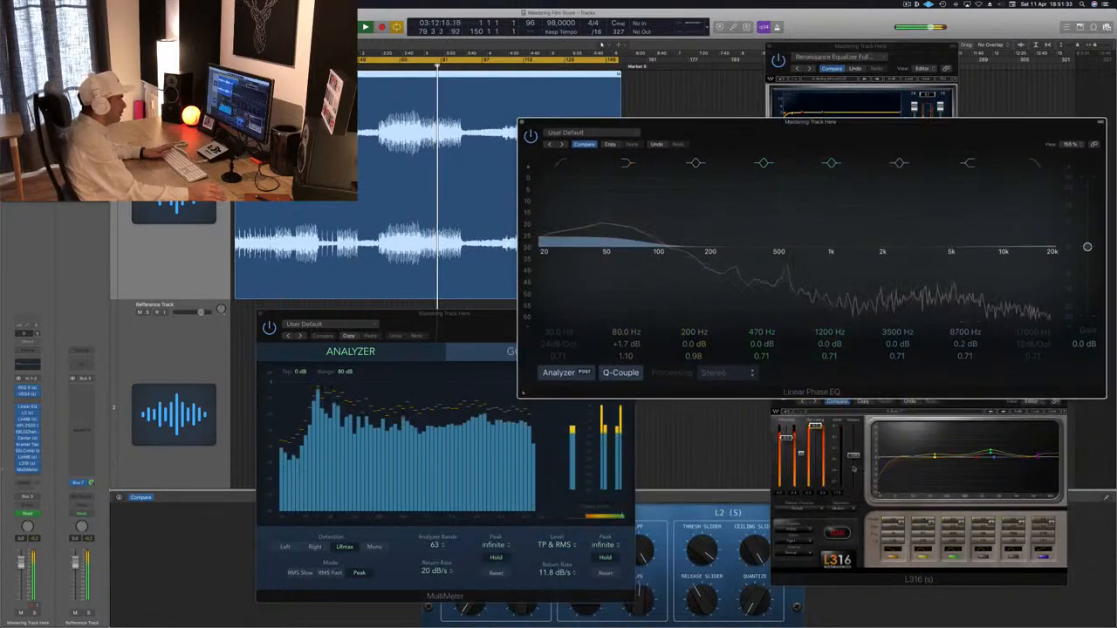
- Rearrange the L316, MultiMeter and Linear Phase EQ windows so that the analyzer and the equalizer sit side by side
click(946, 475)
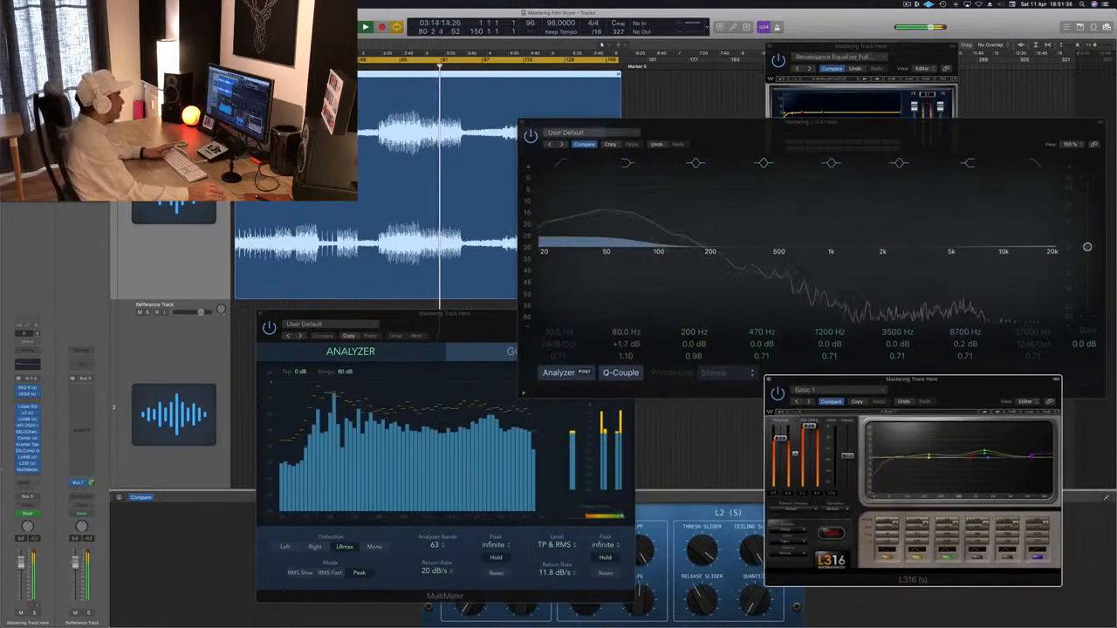
drag(460, 319, 335, 314)
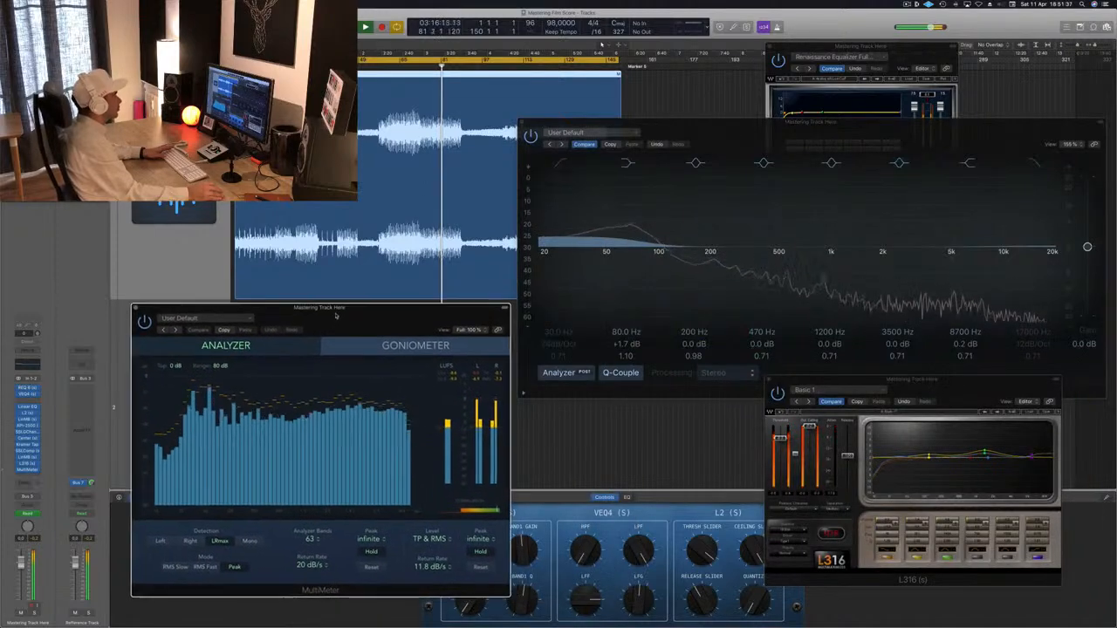
drag(708, 144, 681, 321)
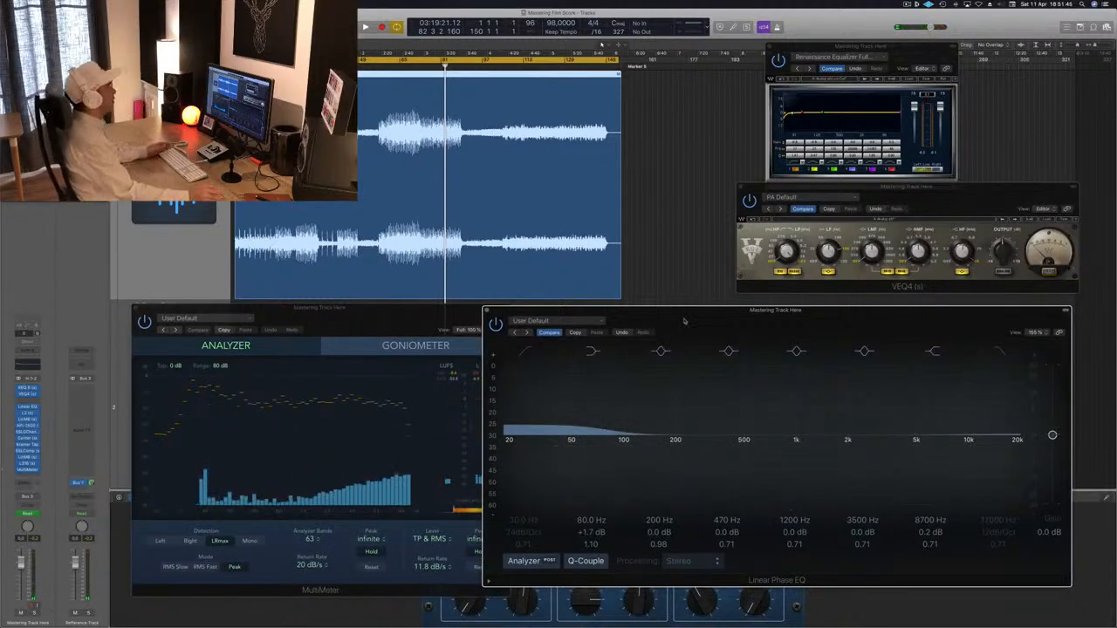
drag(681, 321, 773, 321)
- Replay the loud passage, placing the Linear Phase EQ over the MultiMeter and the L316 over the VEQ4
key(space)
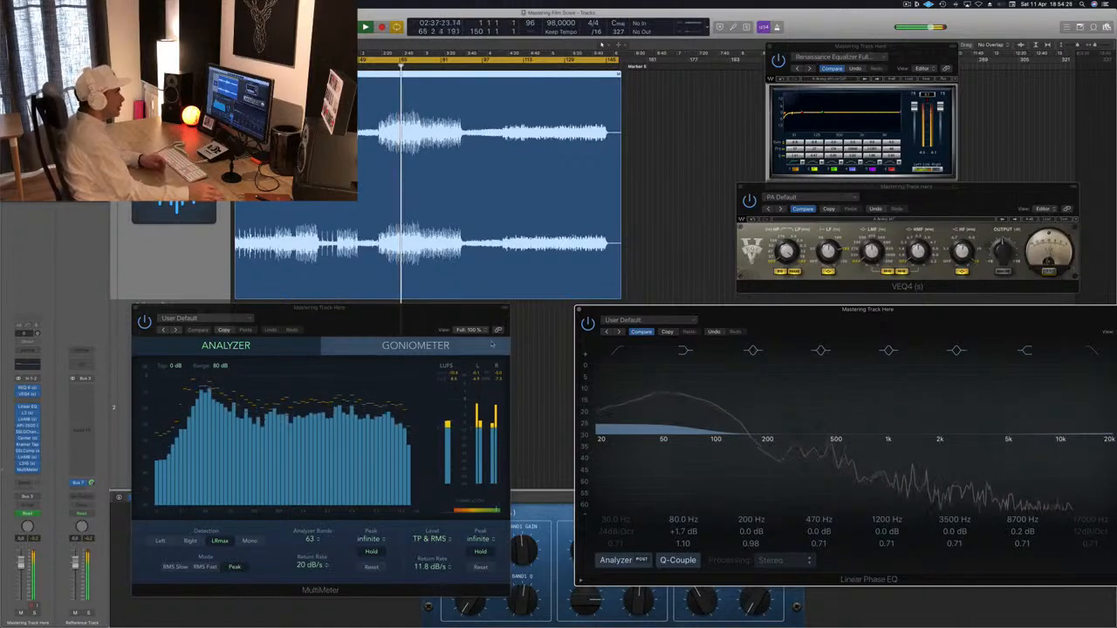
drag(912, 315, 452, 287)
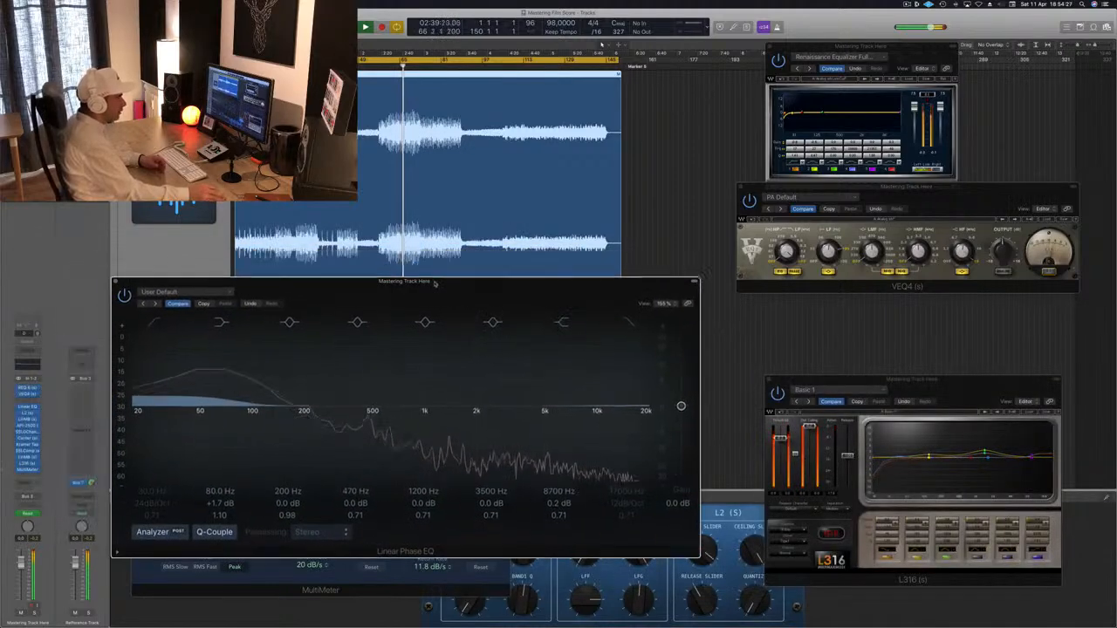
drag(913, 380, 871, 210)
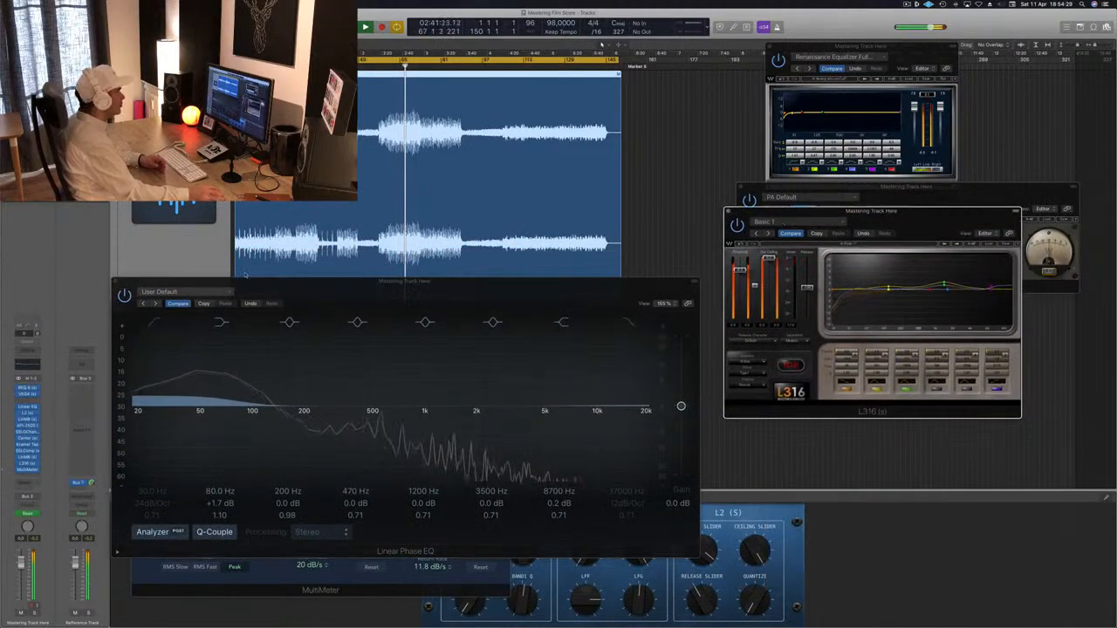
- Close the Linear Phase EQ and bring the MultiMeter window next to the L316 limiter
key(super+w)
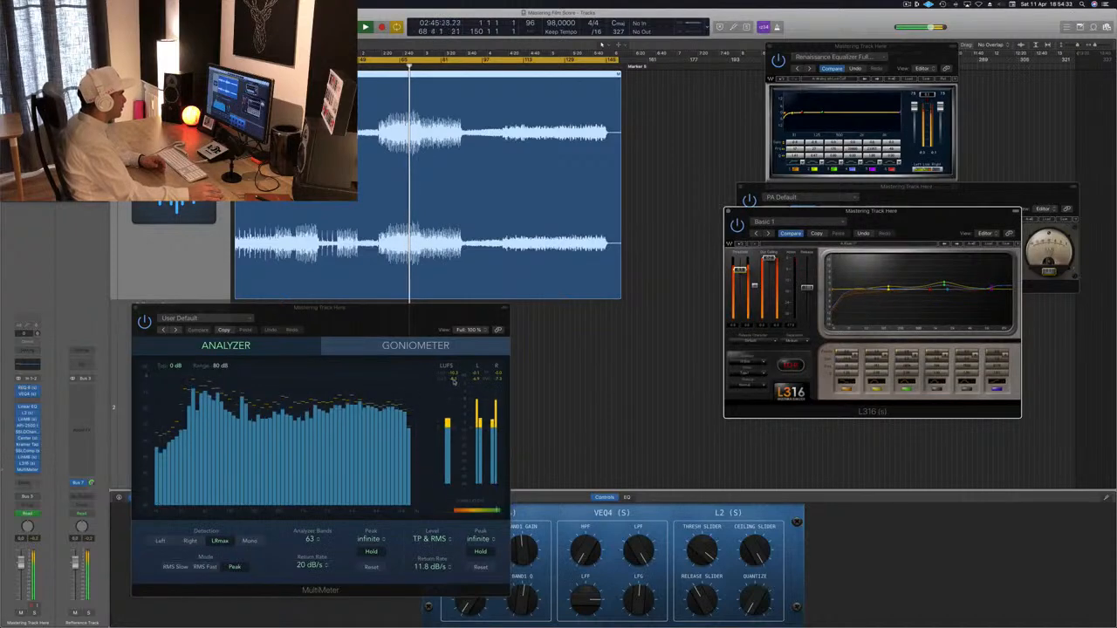
click(455, 392)
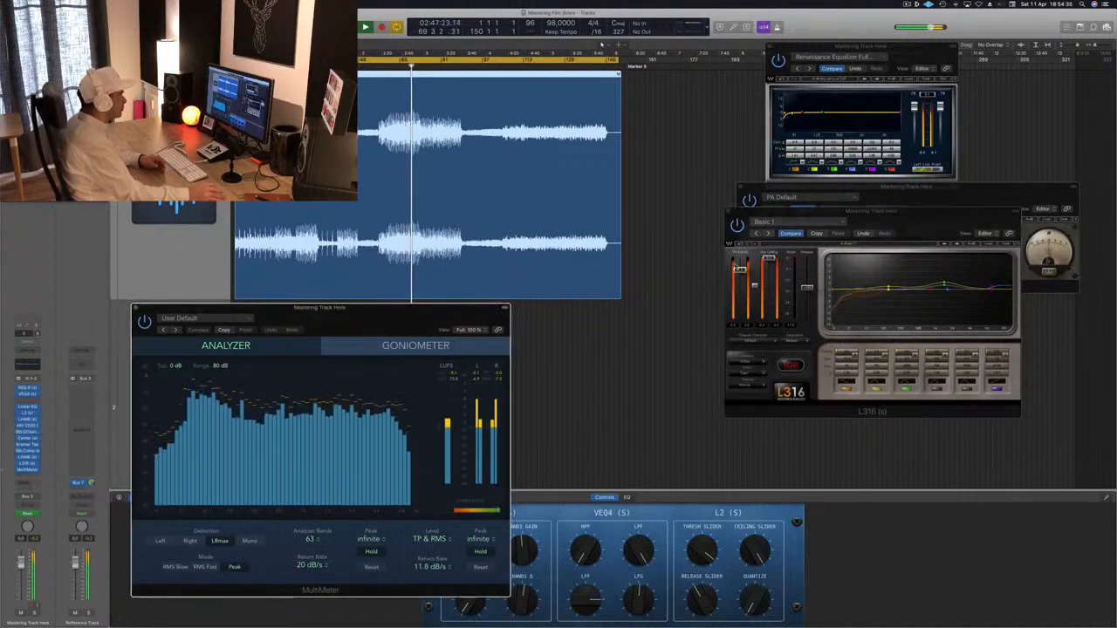
click(846, 296)
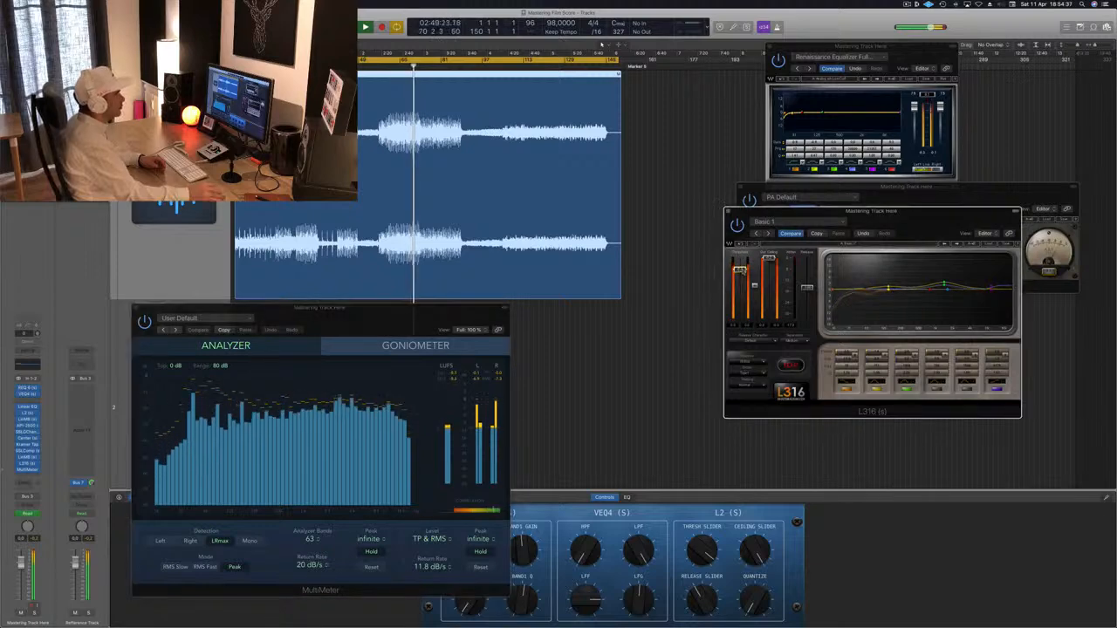
drag(870, 211, 890, 205)
drag(449, 315, 672, 295)
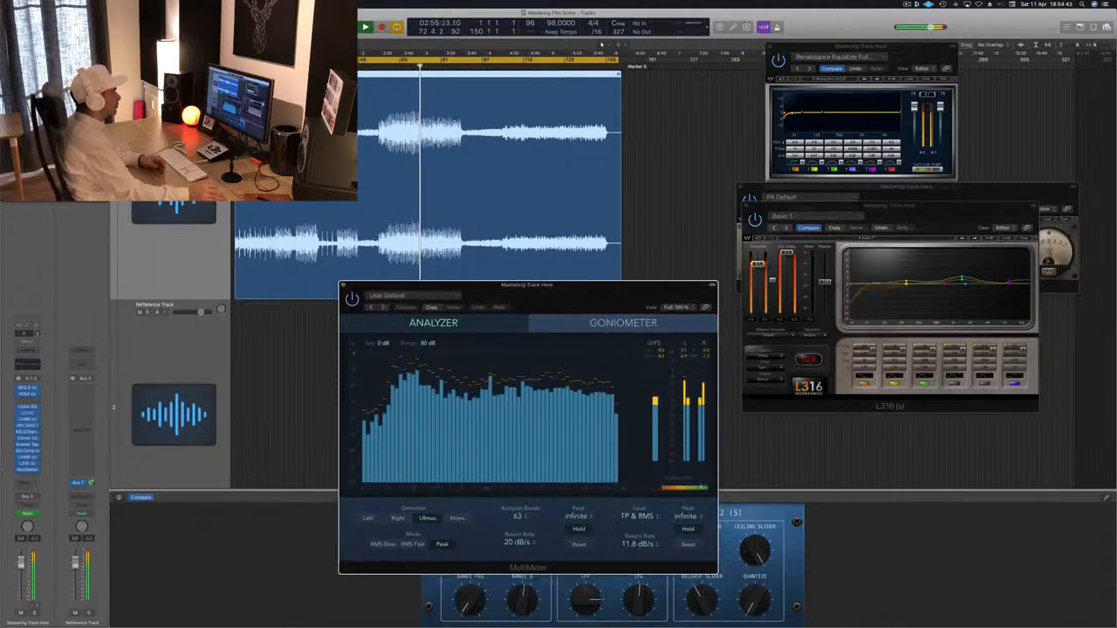
- Raise the L316 threshold slightly and move the MultiMeter window away from the limiter while the track plays
click(759, 270)
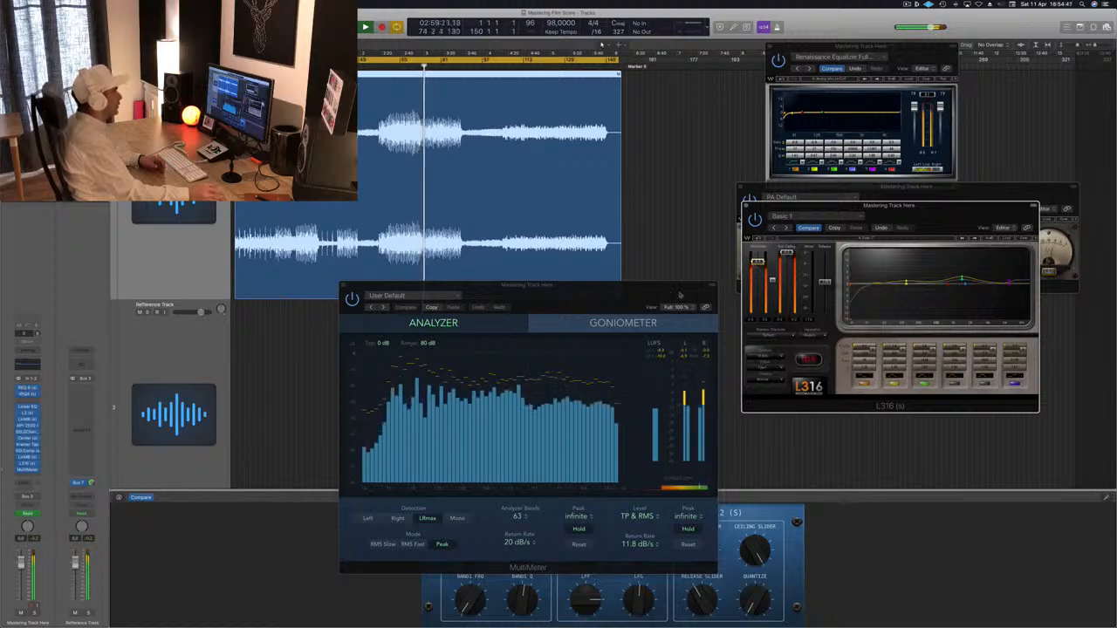
drag(666, 289, 623, 301)
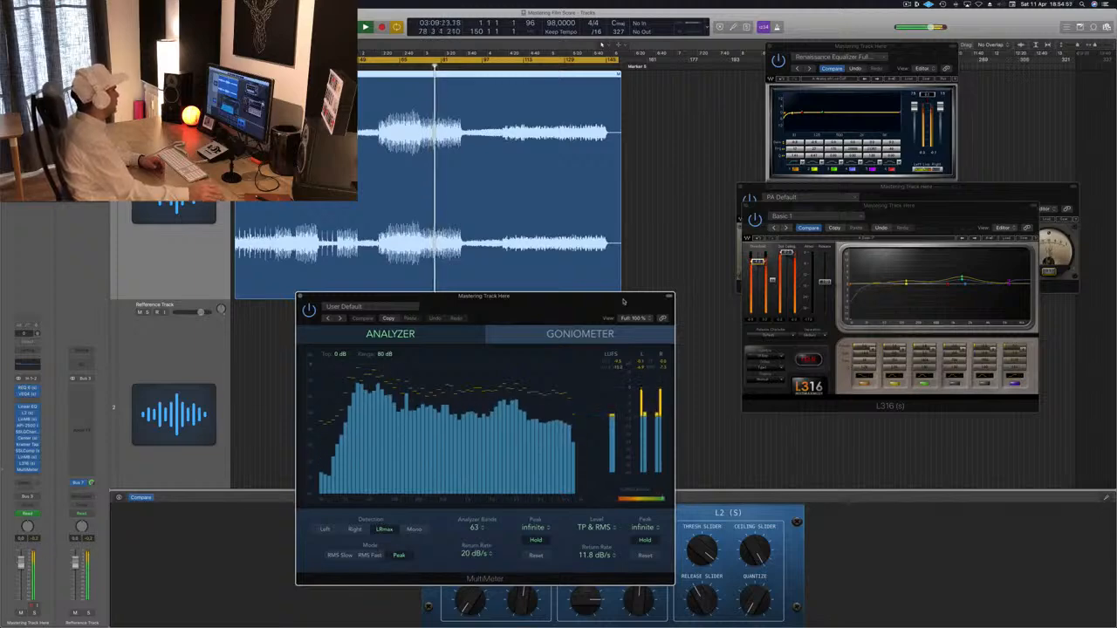
drag(623, 301, 565, 310)
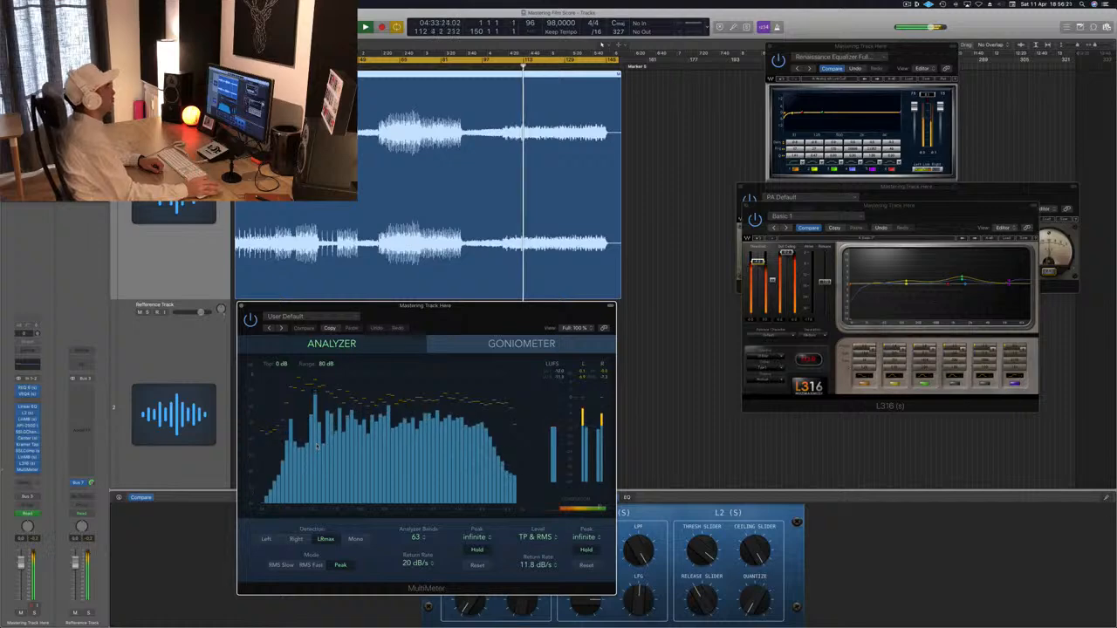
- Move the L316 off the VEQ4 and open the L2 and the first LinMB, placing the LinMB partly over the Renaissance Equalizer
drag(923, 218, 862, 392)
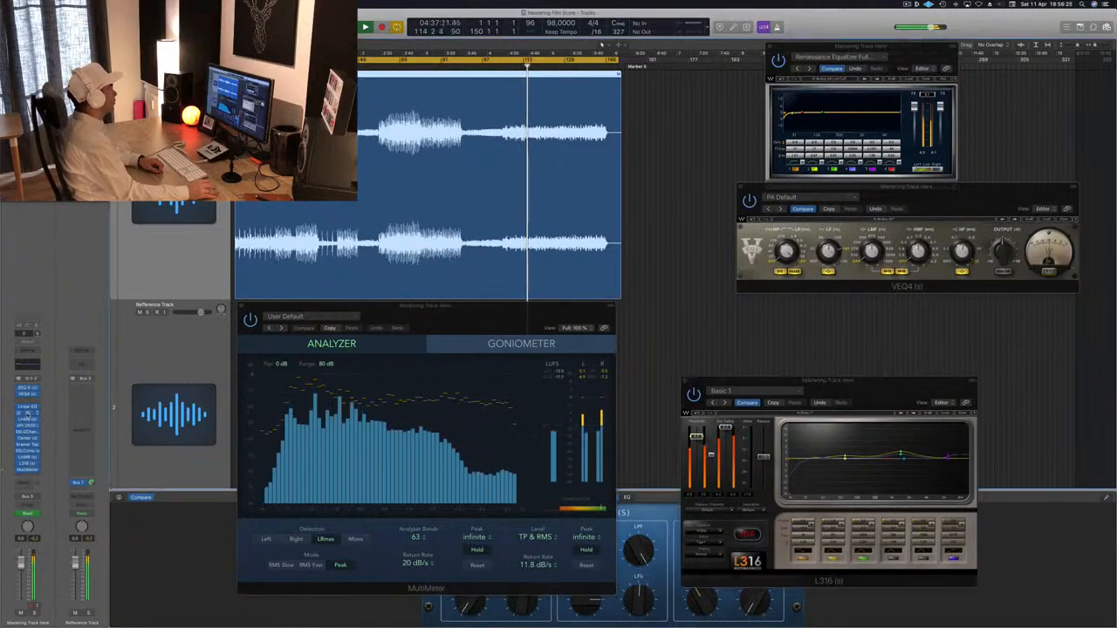
click(27, 416)
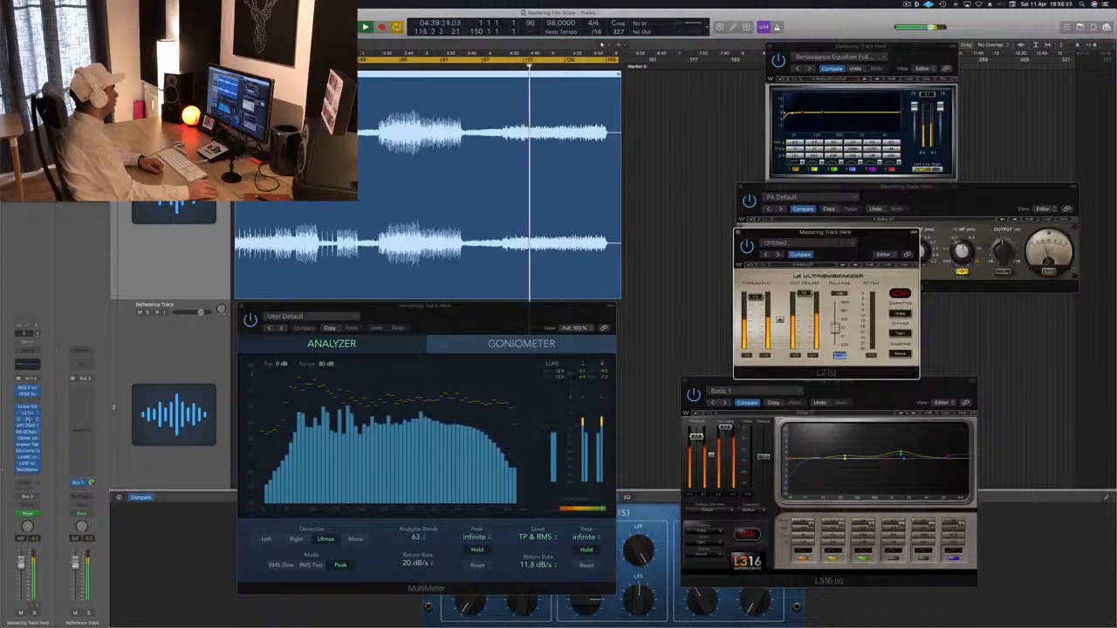
click(27, 420)
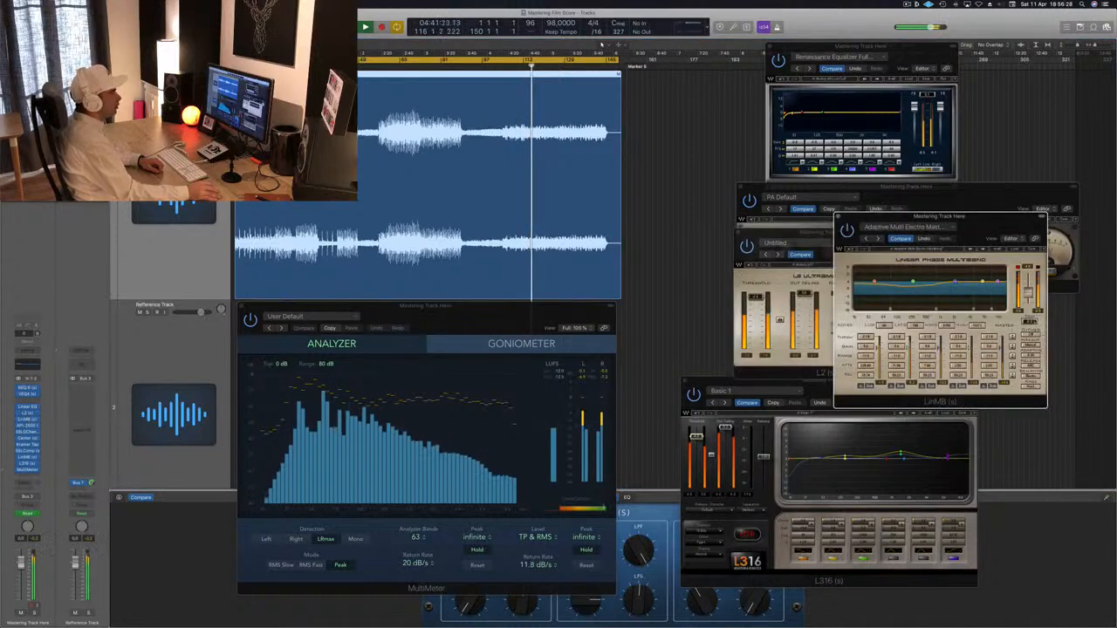
drag(1002, 219, 1019, 164)
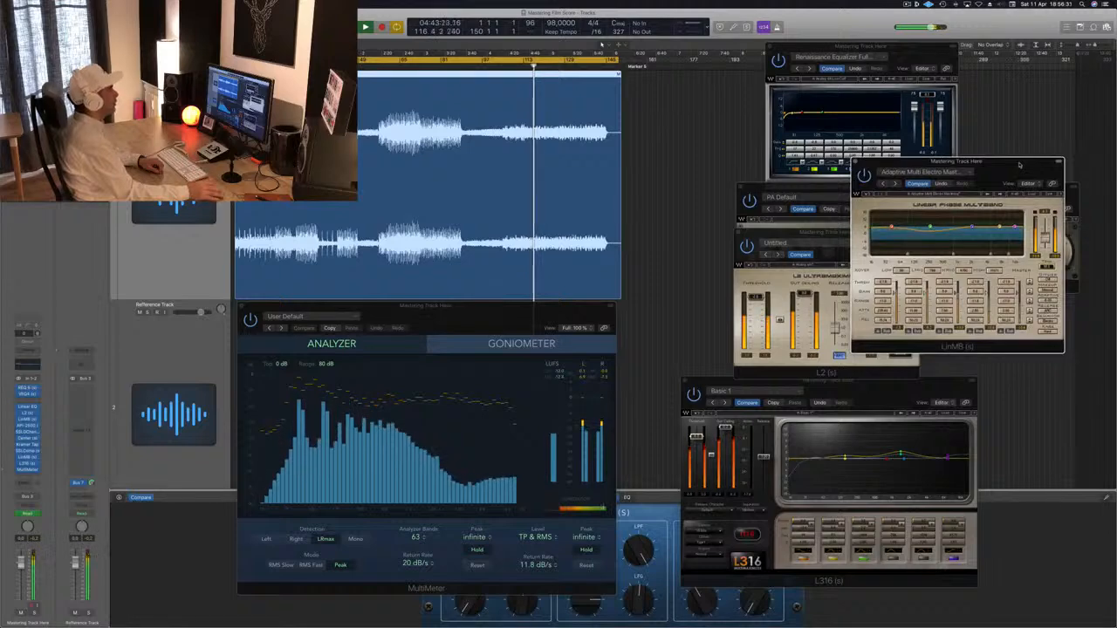